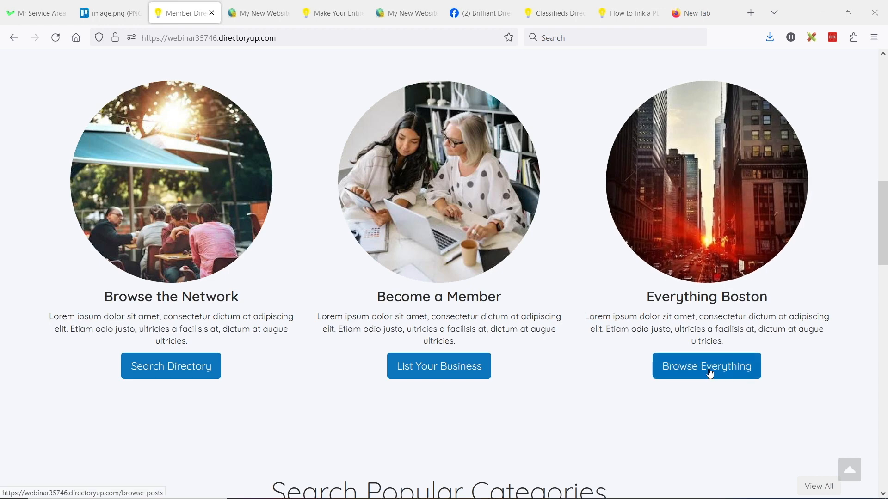
Open the Everything Boston browse page and examine its content category tiles, from Boston News to Add Your Content.
{"action": "left_click", "coordinate": [710, 373]}
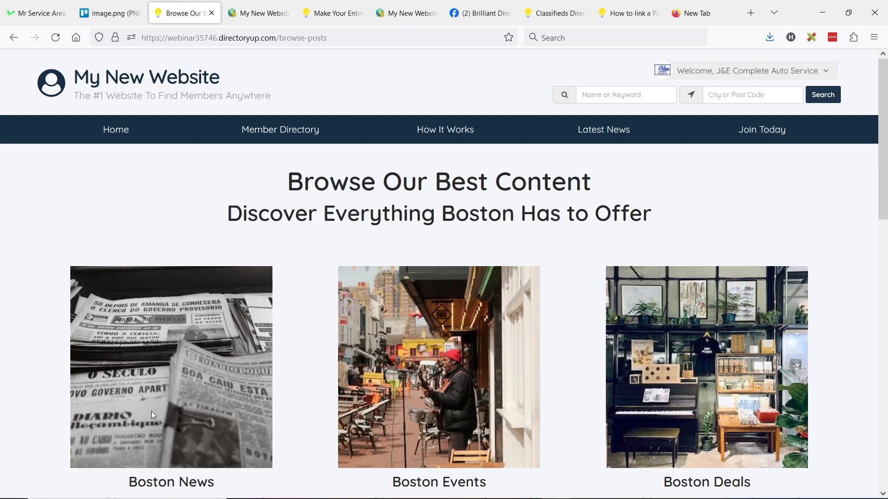
{"action": "scroll", "coordinate": [222, 256], "scroll_direction": "down", "scroll_amount": 3}
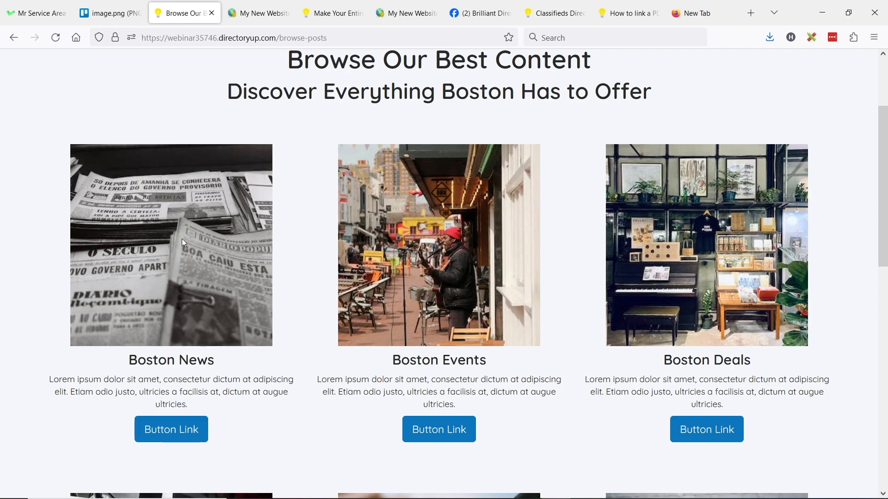
{"action": "scroll", "coordinate": [394, 218], "scroll_direction": "up", "scroll_amount": 3}
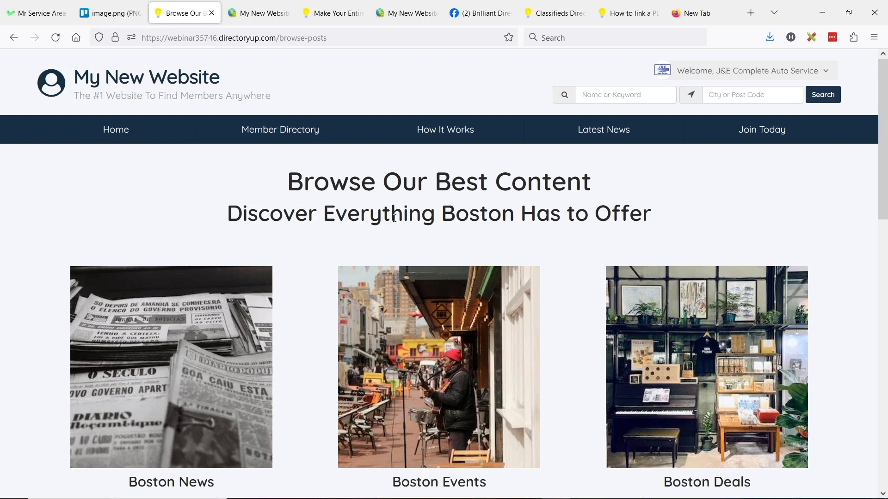
{"action": "scroll", "coordinate": [408, 231], "scroll_direction": "down", "scroll_amount": 7}
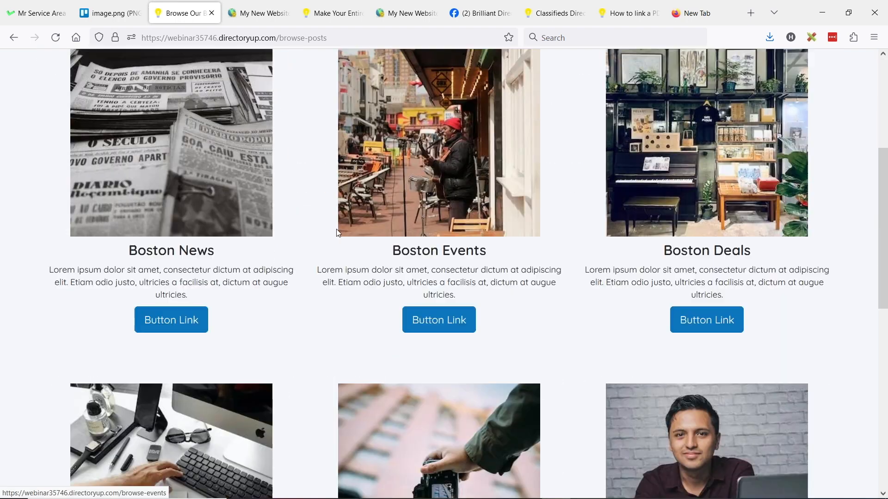
{"action": "scroll", "coordinate": [335, 206], "scroll_direction": "down", "scroll_amount": 3}
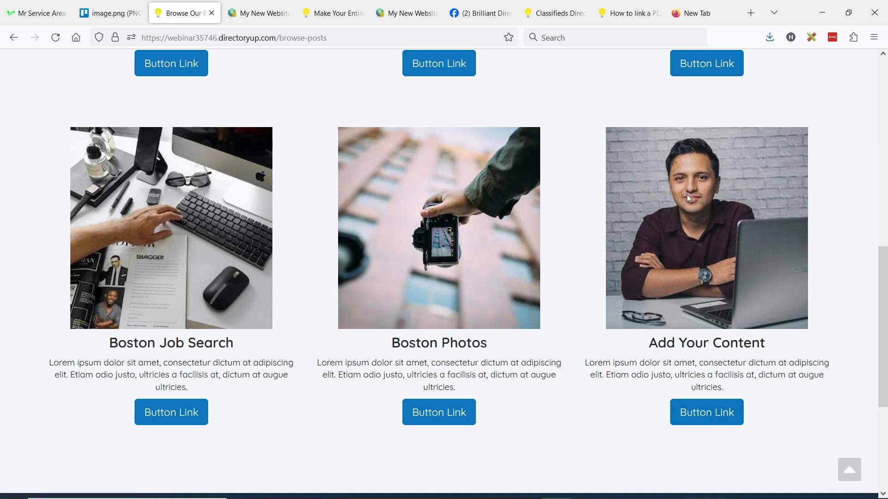
{"action": "scroll", "coordinate": [672, 218], "scroll_direction": "up", "scroll_amount": 5}
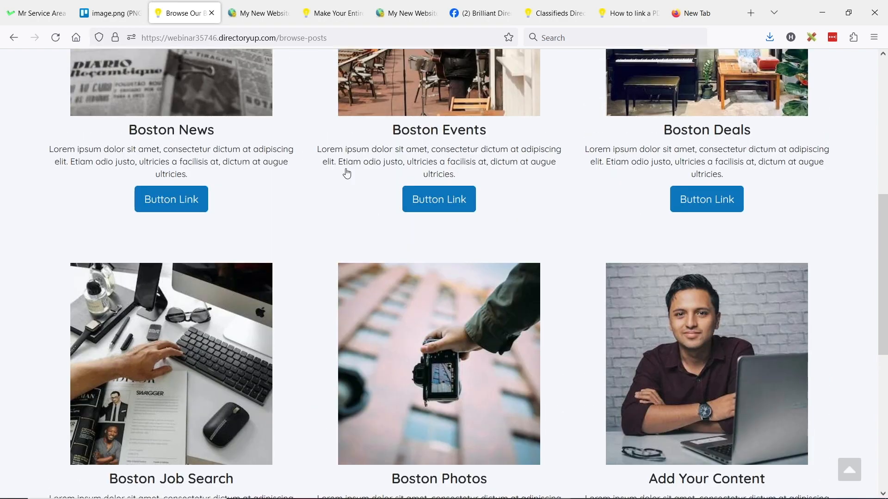
{"action": "scroll", "coordinate": [220, 163], "scroll_direction": "up", "scroll_amount": 2}
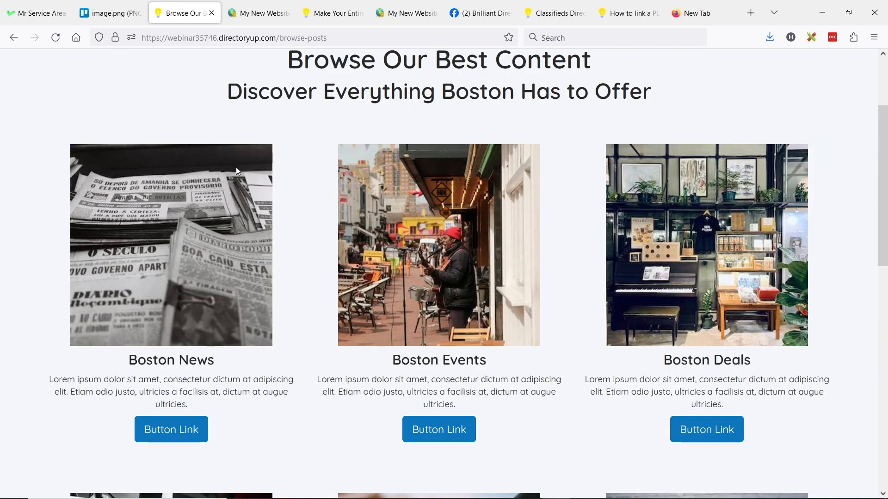
{"action": "scroll", "coordinate": [237, 168], "scroll_direction": "up", "scroll_amount": 1}
{"action": "scroll", "coordinate": [259, 204], "scroll_direction": "down", "scroll_amount": 1}
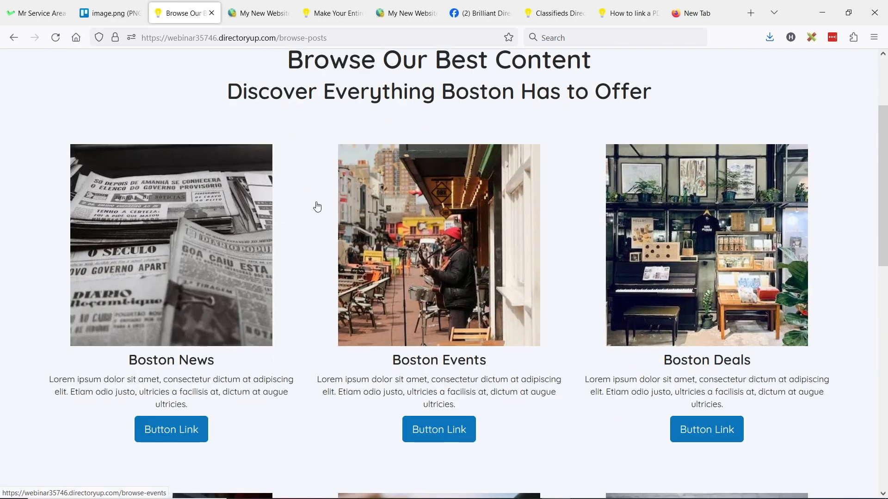
{"action": "scroll", "coordinate": [317, 207], "scroll_direction": "up", "scroll_amount": 2}
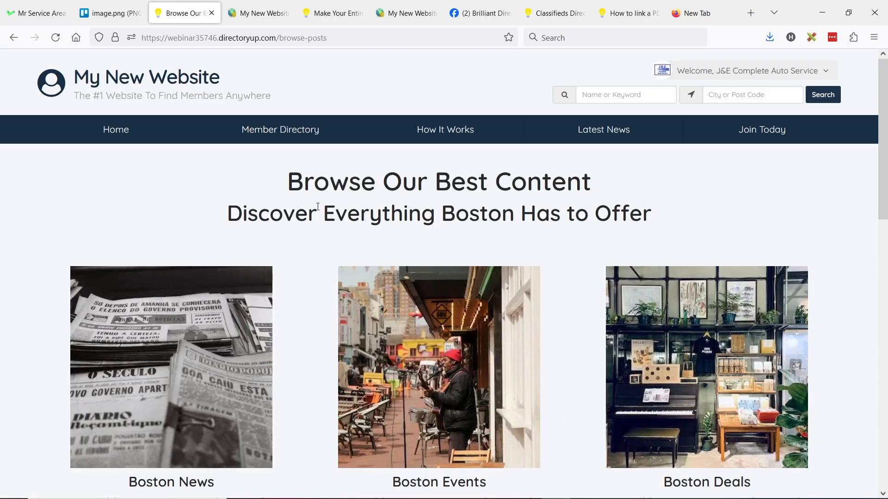
{"action": "scroll", "coordinate": [309, 210], "scroll_direction": "down", "scroll_amount": 4}
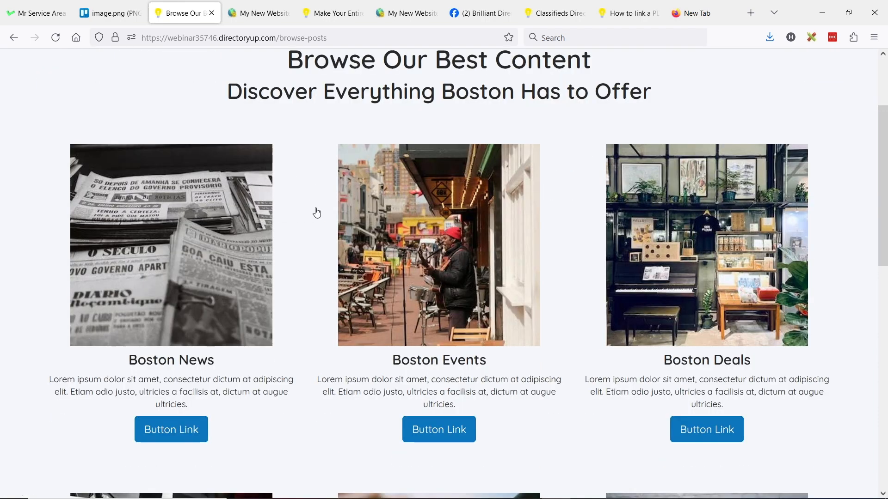
{"action": "scroll", "coordinate": [319, 214], "scroll_direction": "down", "scroll_amount": 1}
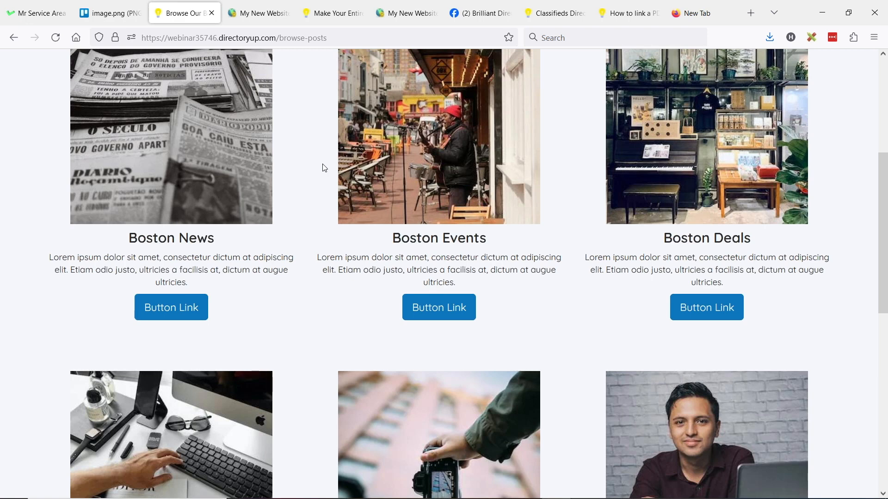
Open the Boston Events page and look over its event category tiles.
{"action": "left_click", "coordinate": [443, 308]}
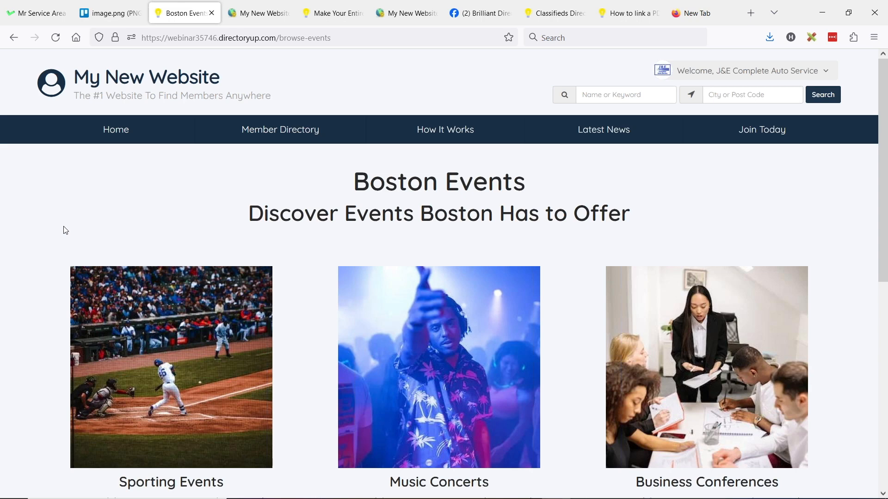
{"action": "scroll", "coordinate": [54, 223], "scroll_direction": "down", "scroll_amount": 3}
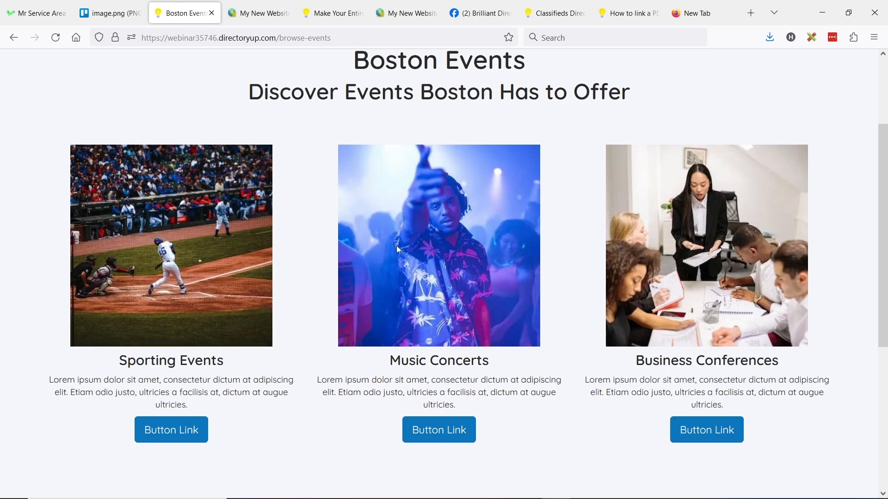
{"action": "scroll", "coordinate": [457, 204], "scroll_direction": "up", "scroll_amount": 3}
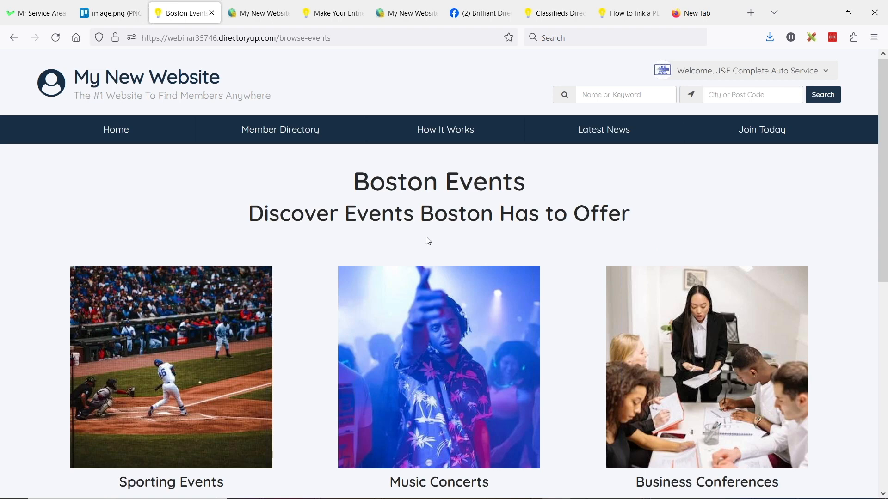
Load demobootstrap.com in the tab holding the members-only blog article and open the Event Listings Theme demo.
{"action": "left_click", "coordinate": [335, 13]}
{"action": "left_click", "coordinate": [328, 38]}
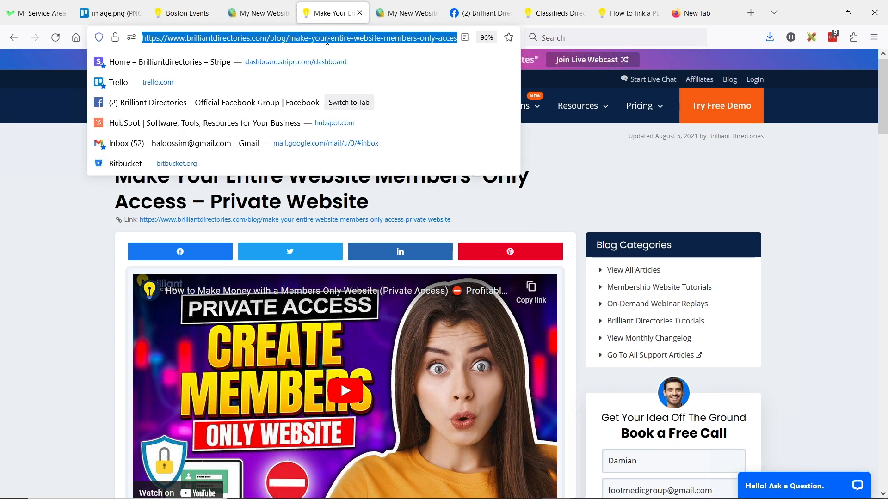
{"action": "type", "text": "demobootstrap.com"}
{"action": "key", "text": "Return"}
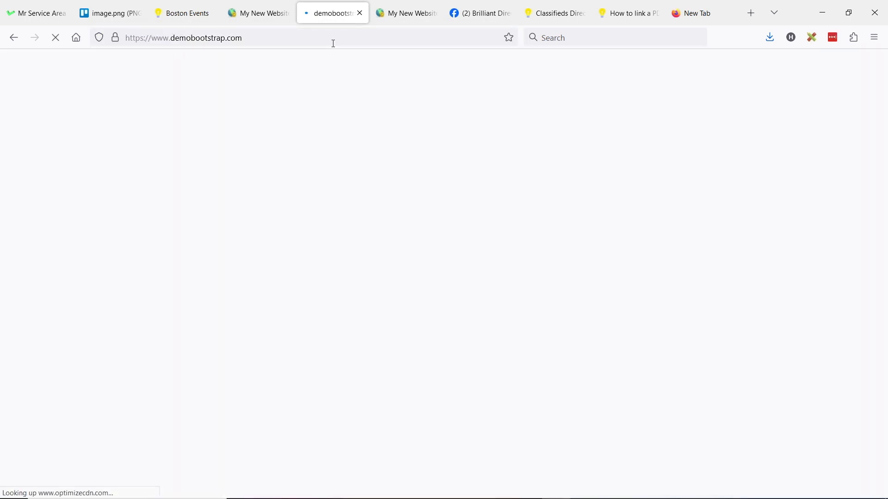
{"action": "mouse_move", "coordinate": [109, 65]}
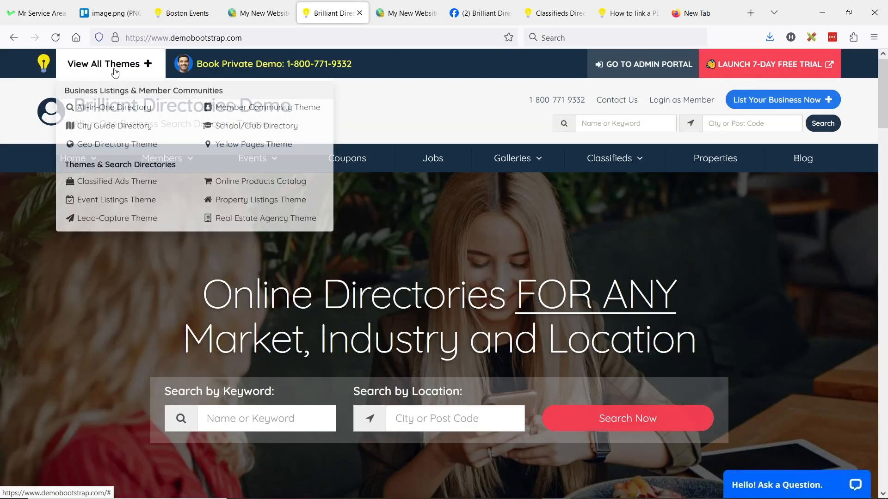
{"action": "left_click", "coordinate": [121, 200]}
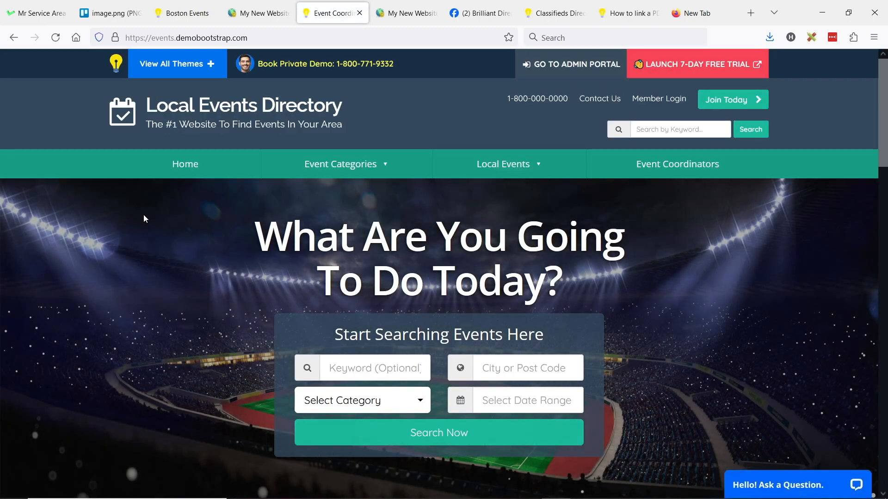
Search the demo's events by the Sport category and select the results page's web address.
{"action": "scroll", "coordinate": [370, 296], "scroll_direction": "down", "scroll_amount": 3}
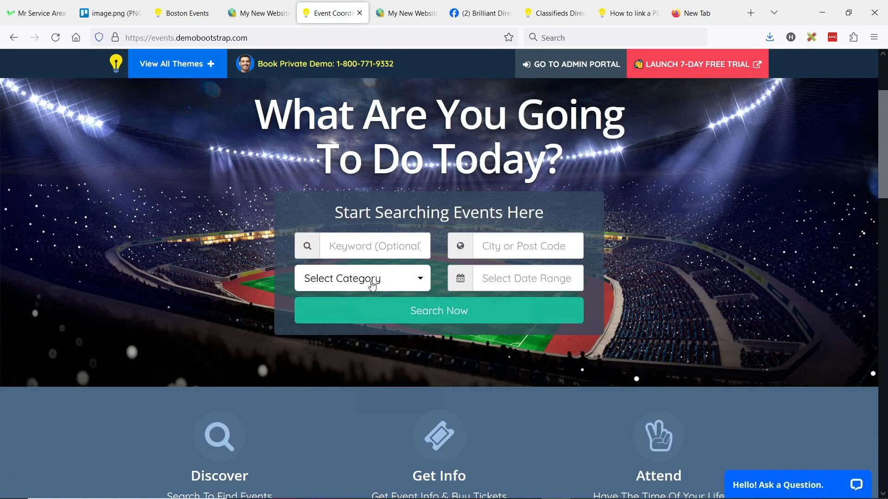
{"action": "left_click", "coordinate": [367, 278]}
{"action": "left_click", "coordinate": [328, 196]}
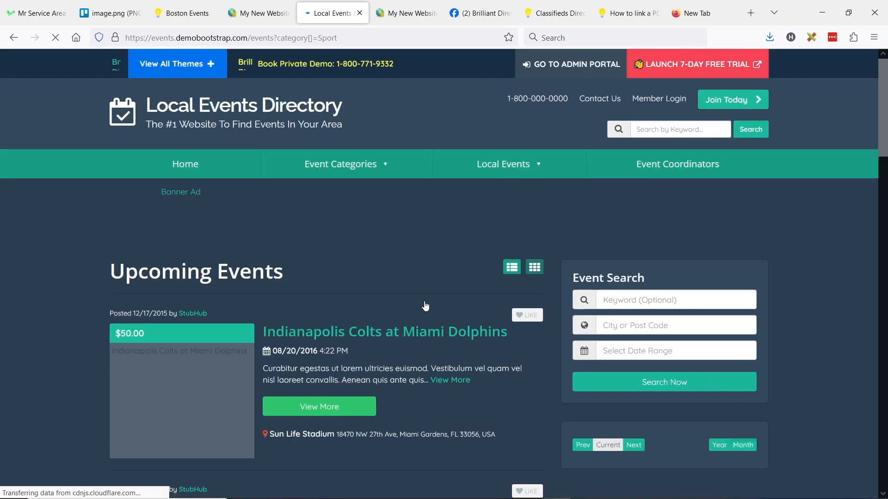
{"action": "left_click", "coordinate": [219, 41]}
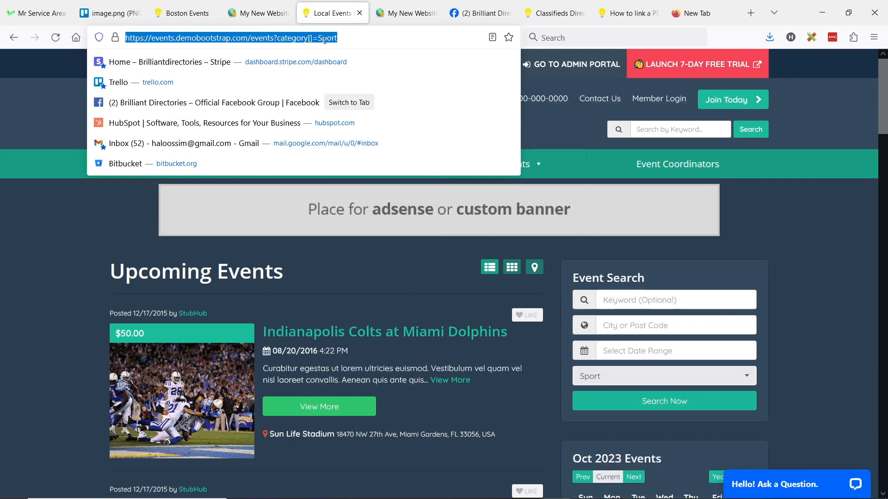
Return to the Boston Events page and check the link target of the Sporting Events tile.
{"action": "left_click", "coordinate": [185, 13]}
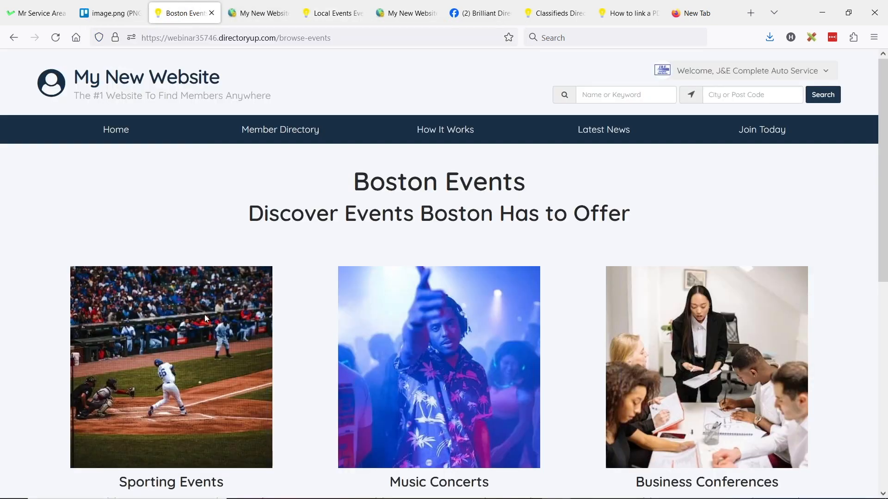
{"action": "scroll", "coordinate": [206, 318], "scroll_direction": "down", "scroll_amount": 3}
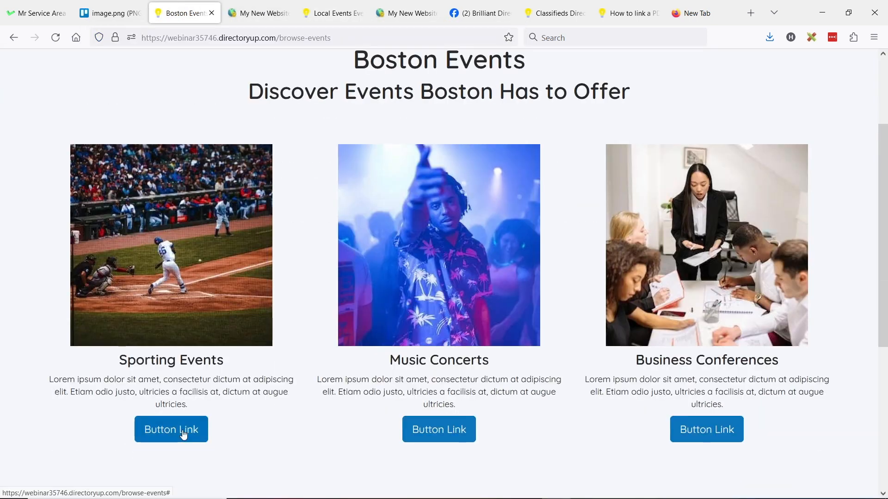
{"action": "scroll", "coordinate": [351, 226], "scroll_direction": "up", "scroll_amount": 3}
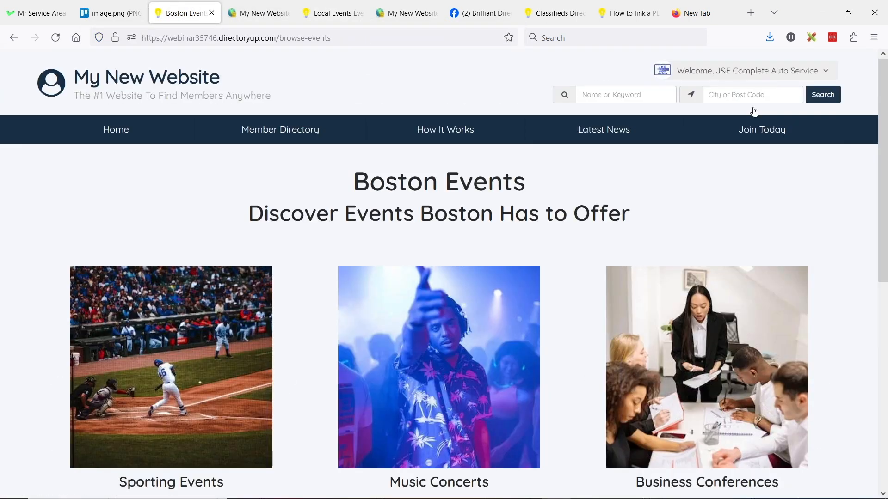
Log out of the member account and return to the website's home page.
{"action": "mouse_move", "coordinate": [768, 79]}
{"action": "left_click", "coordinate": [789, 222]}
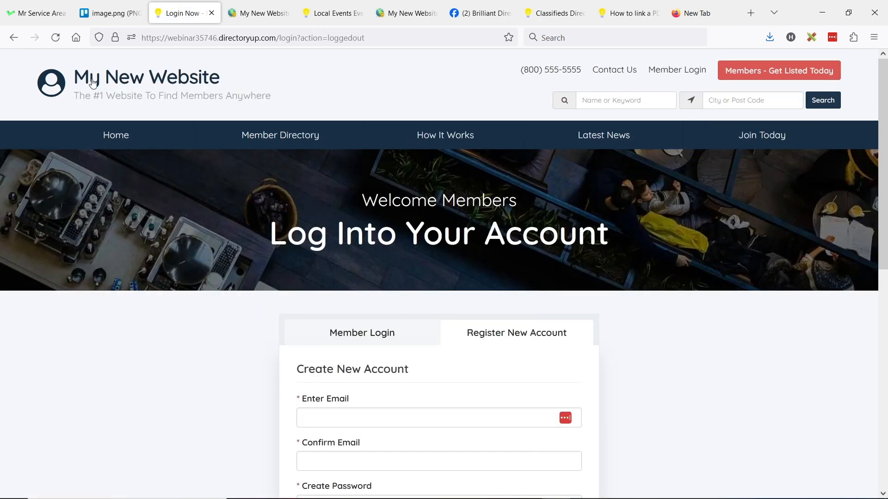
{"action": "left_click", "coordinate": [95, 84]}
Open the List Your Business page from the home page's Become a Member section.
{"action": "scroll", "coordinate": [512, 152], "scroll_direction": "down", "scroll_amount": 6}
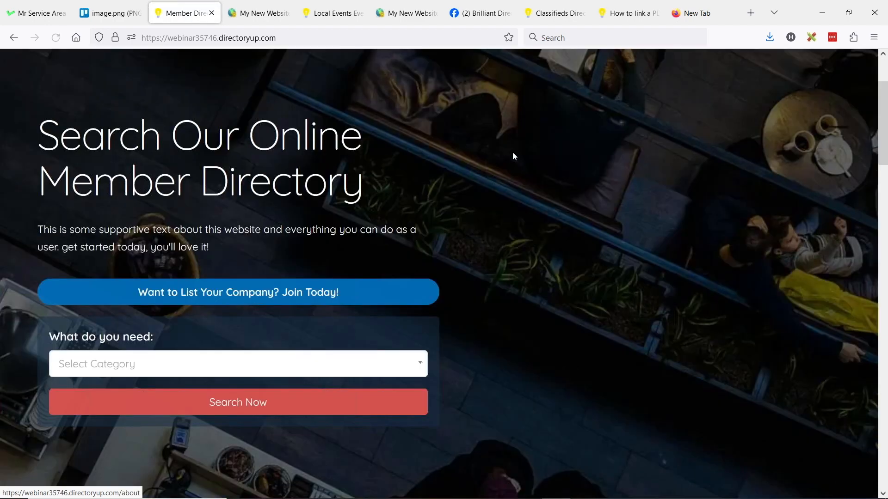
{"action": "scroll", "coordinate": [471, 153], "scroll_direction": "down", "scroll_amount": 7}
{"action": "scroll", "coordinate": [401, 189], "scroll_direction": "up", "scroll_amount": 2}
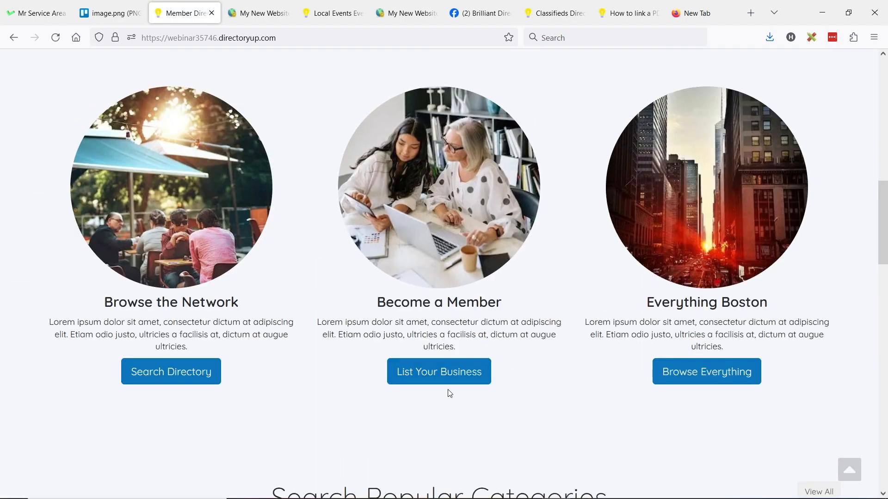
{"action": "left_click", "coordinate": [440, 373]}
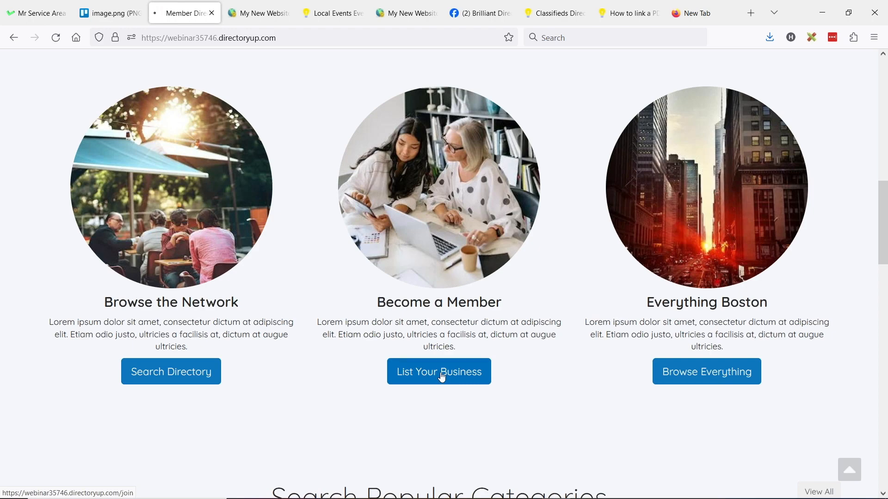
Examine the membership plan options on the join page, briefly highlighting "& Post Content" under Pro User.
{"action": "scroll", "coordinate": [170, 171], "scroll_direction": "down", "scroll_amount": 3}
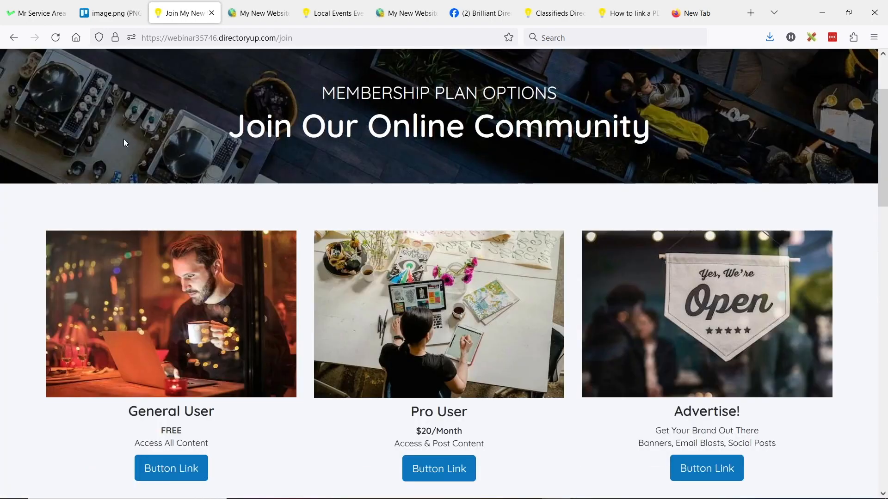
{"action": "scroll", "coordinate": [320, 339], "scroll_direction": "down", "scroll_amount": 10}
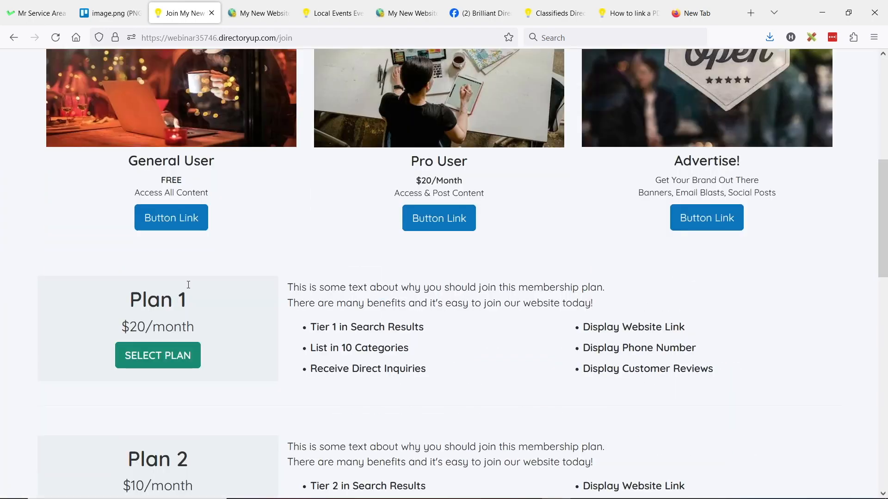
{"action": "scroll", "coordinate": [144, 124], "scroll_direction": "up", "scroll_amount": 10}
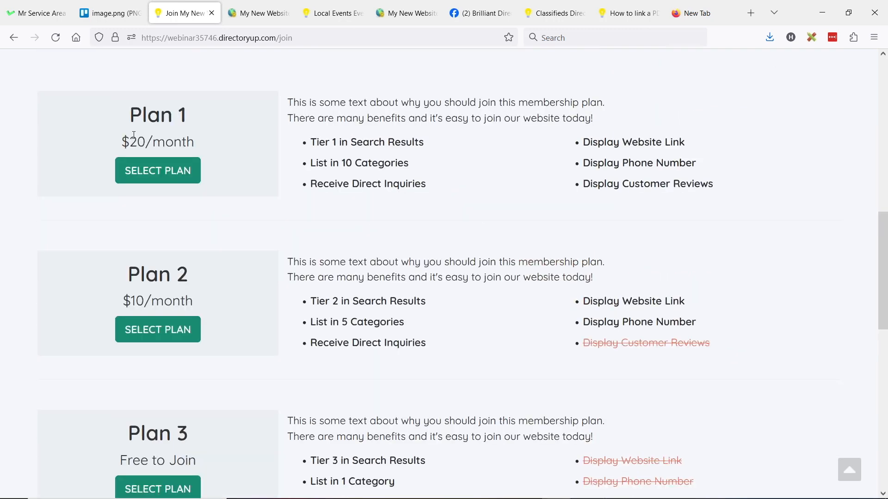
{"action": "scroll", "coordinate": [398, 238], "scroll_direction": "up", "scroll_amount": 3}
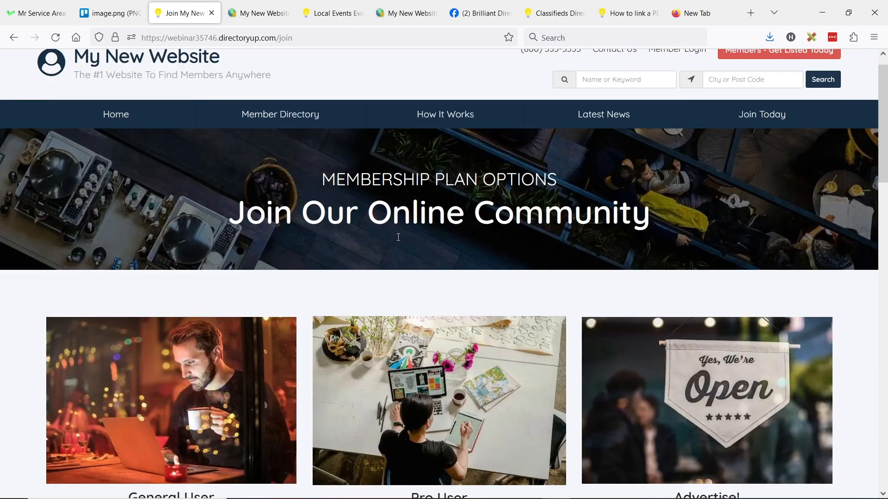
{"action": "scroll", "coordinate": [403, 239], "scroll_direction": "down", "scroll_amount": 3}
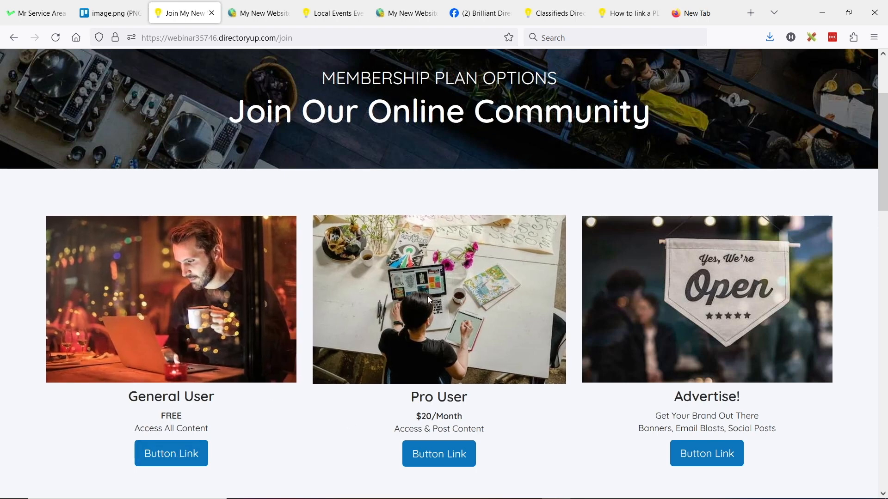
{"action": "left_click_drag", "start_coordinate": [489, 430], "coordinate": [424, 429]}
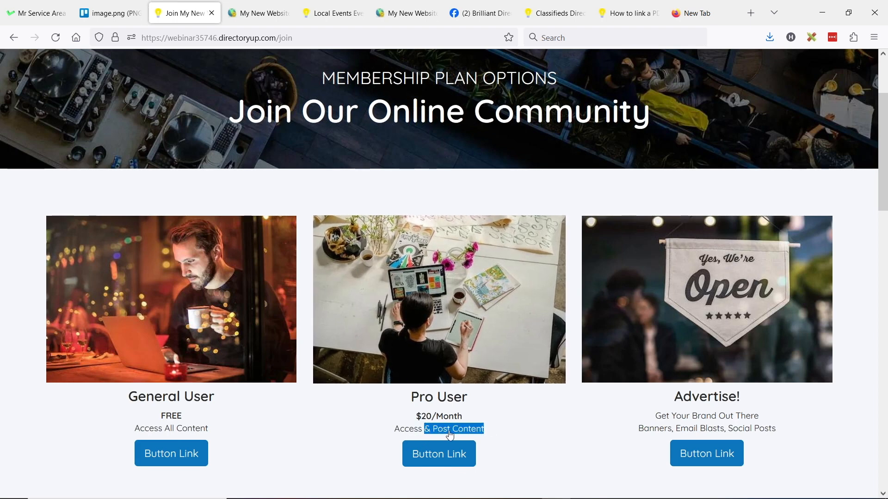
{"action": "left_click", "coordinate": [508, 435]}
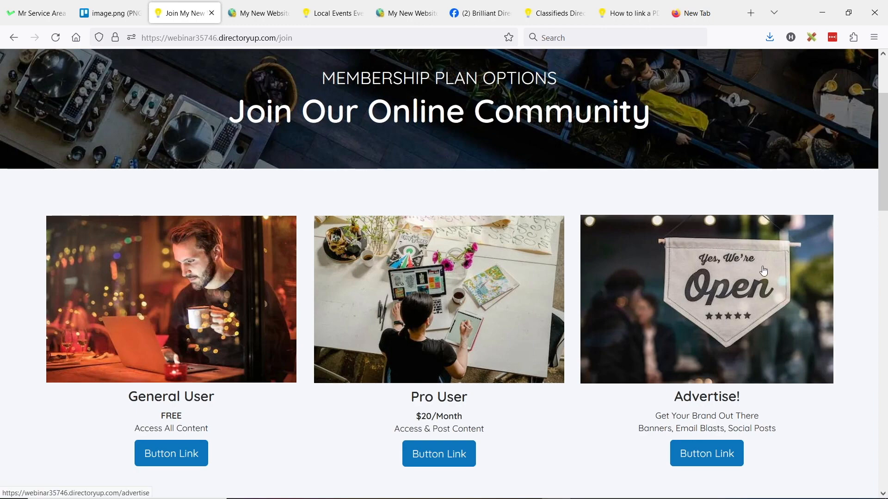
Review the membership plan tiles on the join page and open the advertising page from the Advertise! image tile.
{"action": "scroll", "coordinate": [762, 266], "scroll_direction": "down", "scroll_amount": 3}
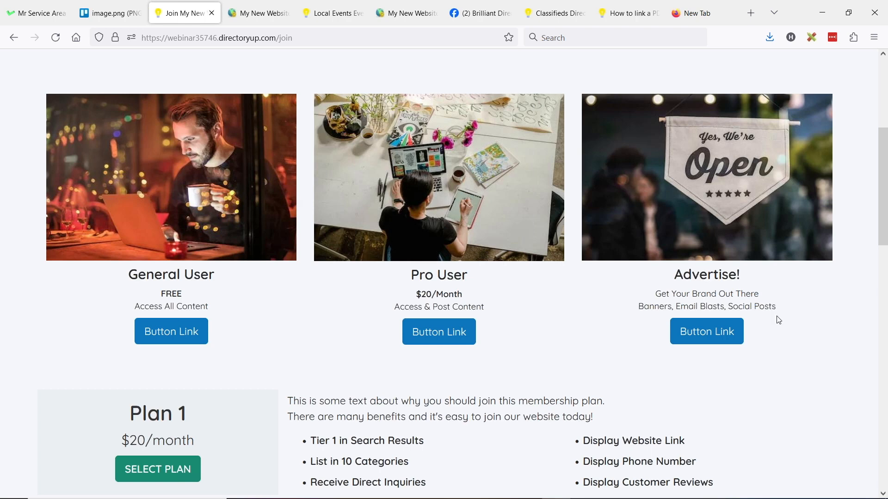
{"action": "scroll", "coordinate": [776, 319], "scroll_direction": "up", "scroll_amount": 3}
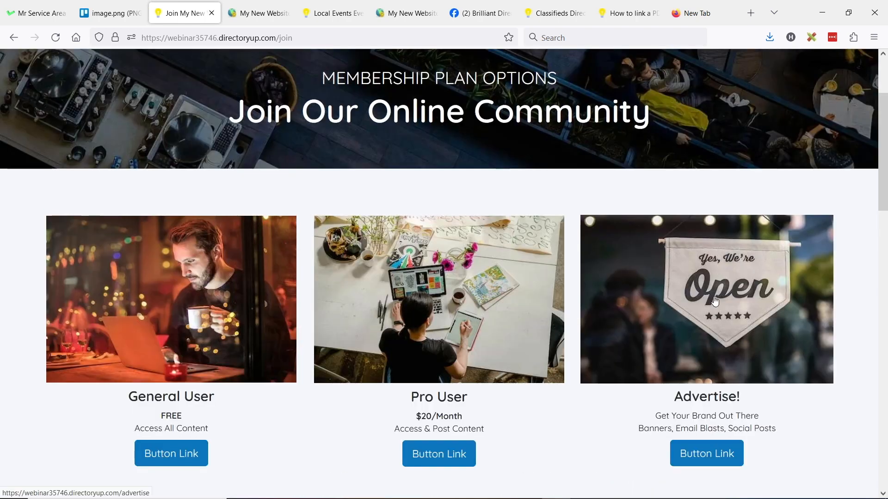
{"action": "scroll", "coordinate": [722, 279], "scroll_direction": "up", "scroll_amount": 3}
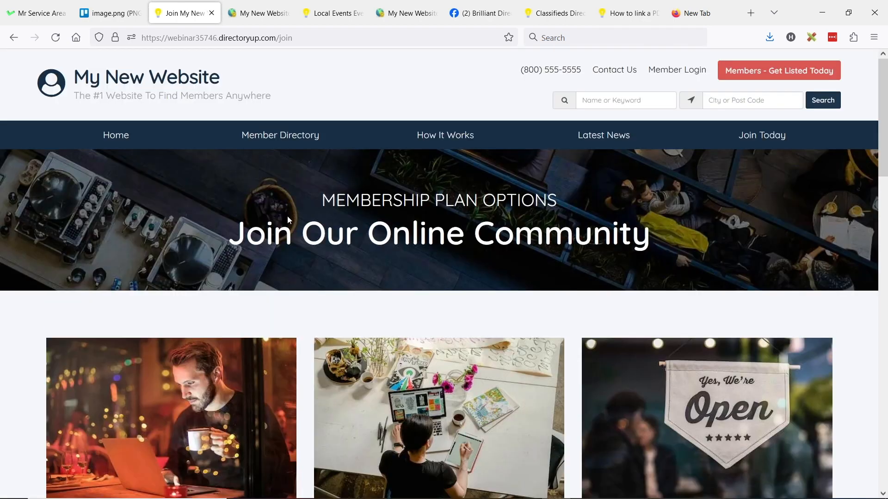
{"action": "scroll", "coordinate": [455, 209], "scroll_direction": "down", "scroll_amount": 3}
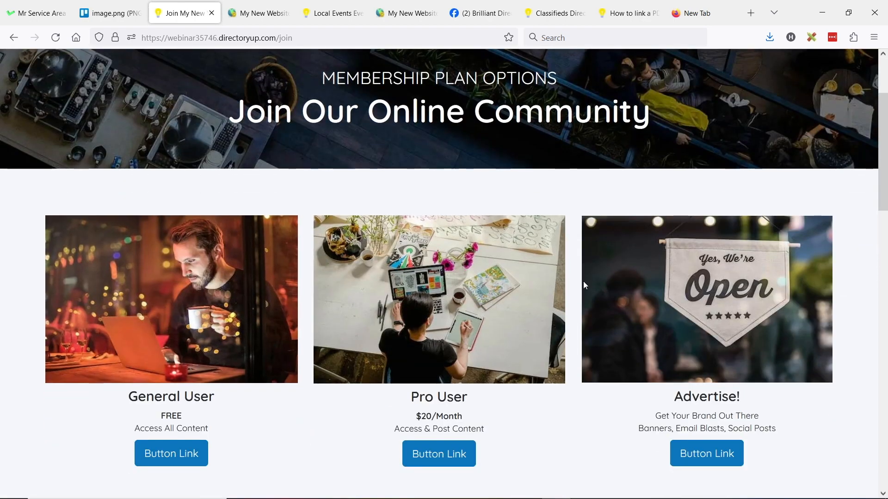
{"action": "left_click", "coordinate": [711, 290]}
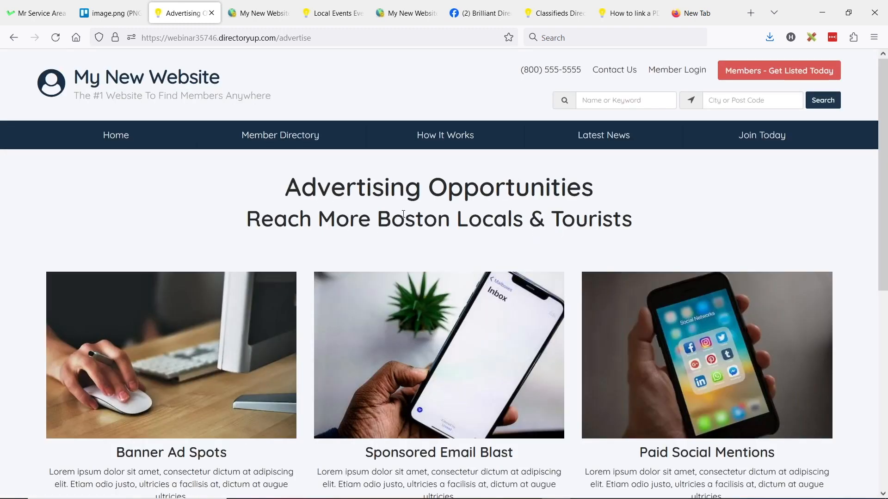
Examine the Advertising Opportunities page, covering the Banner Ad Spots, Sponsored Email Blast and Paid Social Mentions tiles.
{"action": "scroll", "coordinate": [402, 213], "scroll_direction": "down", "scroll_amount": 3}
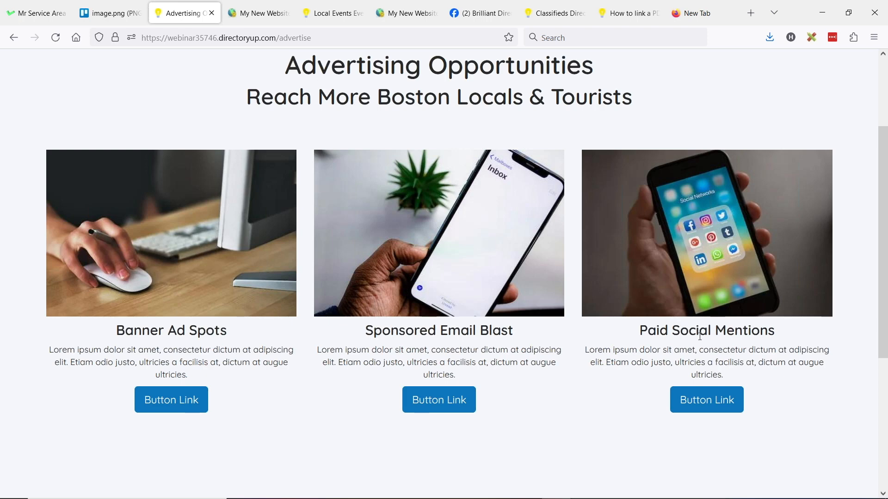
{"action": "scroll", "coordinate": [561, 337], "scroll_direction": "up", "scroll_amount": 5}
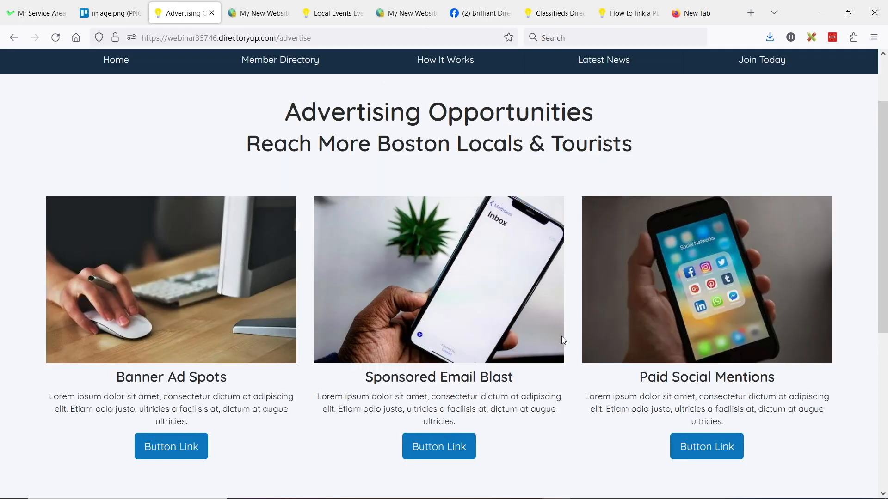
{"action": "scroll", "coordinate": [561, 322], "scroll_direction": "down", "scroll_amount": 5}
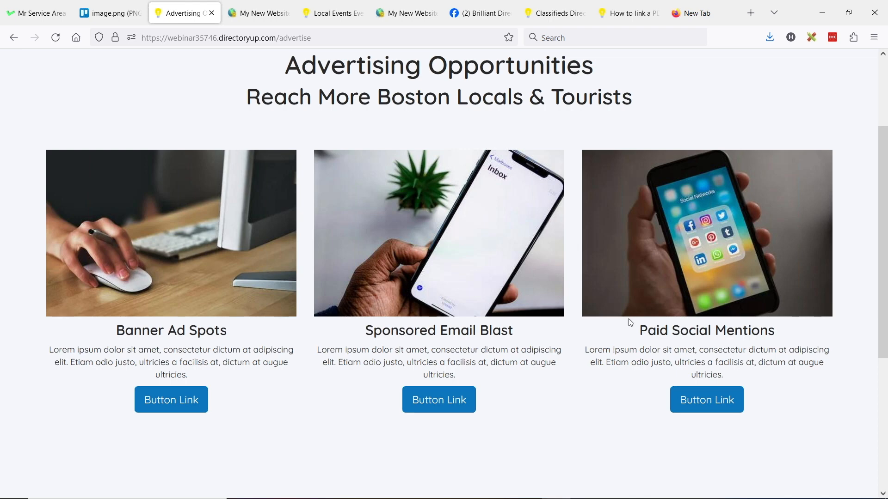
{"action": "scroll", "coordinate": [628, 318], "scroll_direction": "up", "scroll_amount": 3}
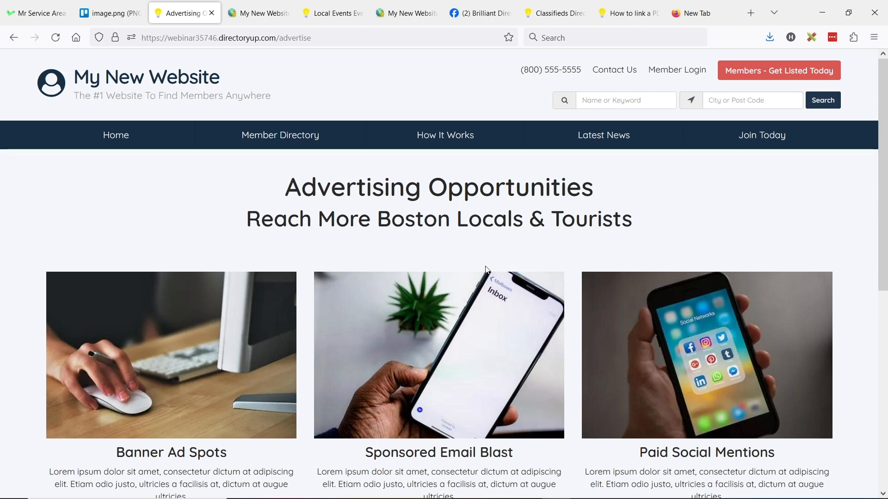
{"action": "scroll", "coordinate": [517, 252], "scroll_direction": "down", "scroll_amount": 3}
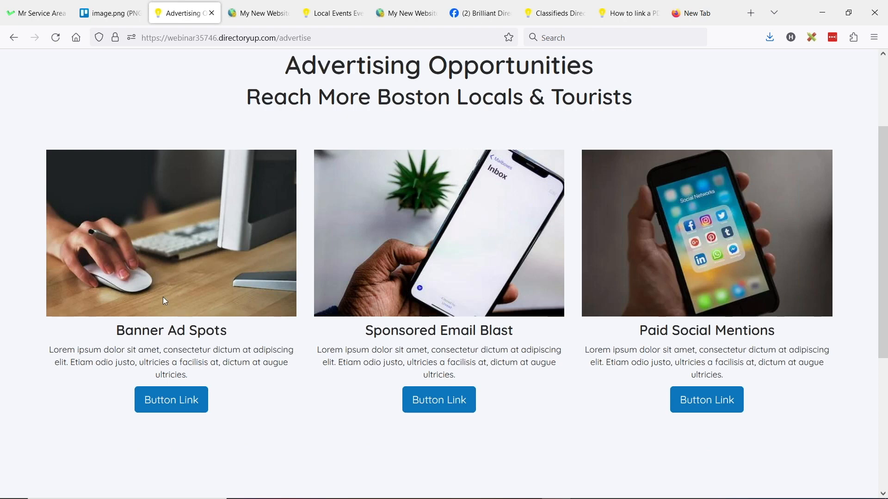
{"action": "scroll", "coordinate": [273, 263], "scroll_direction": "down", "scroll_amount": 1}
{"action": "scroll", "coordinate": [231, 251], "scroll_direction": "up", "scroll_amount": 1}
{"action": "scroll", "coordinate": [697, 301], "scroll_direction": "up", "scroll_amount": 3}
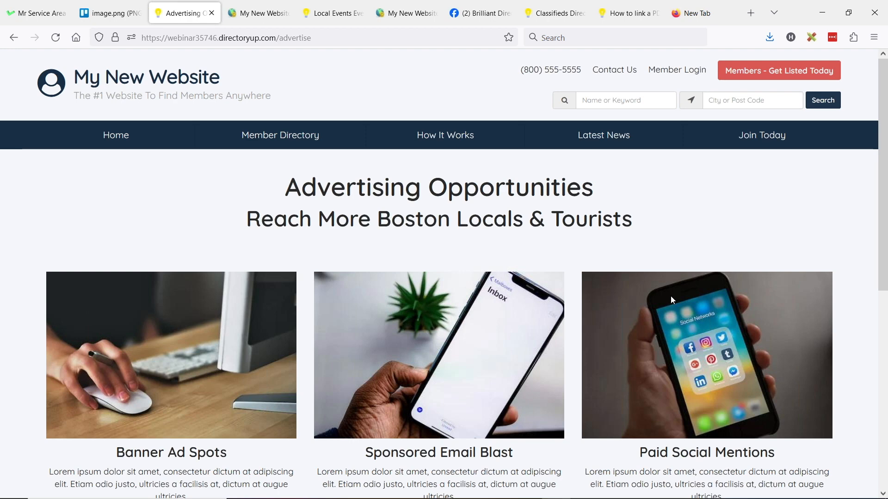
{"action": "scroll", "coordinate": [495, 228], "scroll_direction": "down", "scroll_amount": 3}
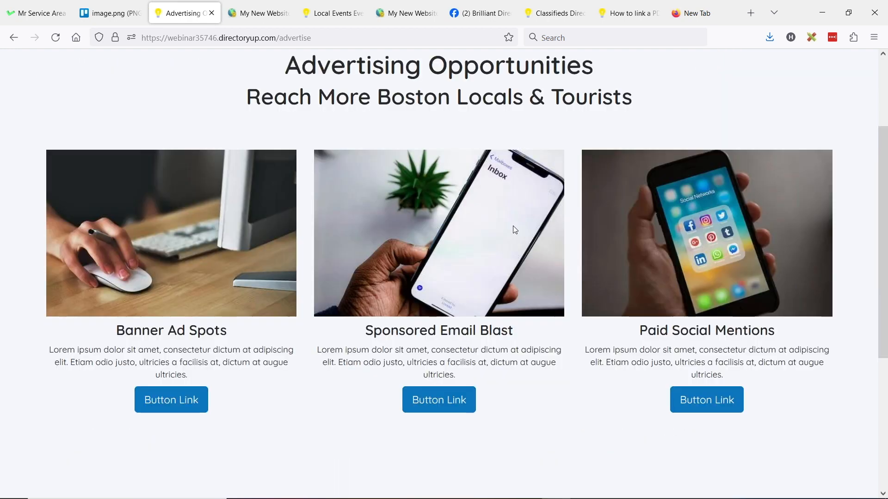
{"action": "scroll", "coordinate": [488, 251], "scroll_direction": "up", "scroll_amount": 3}
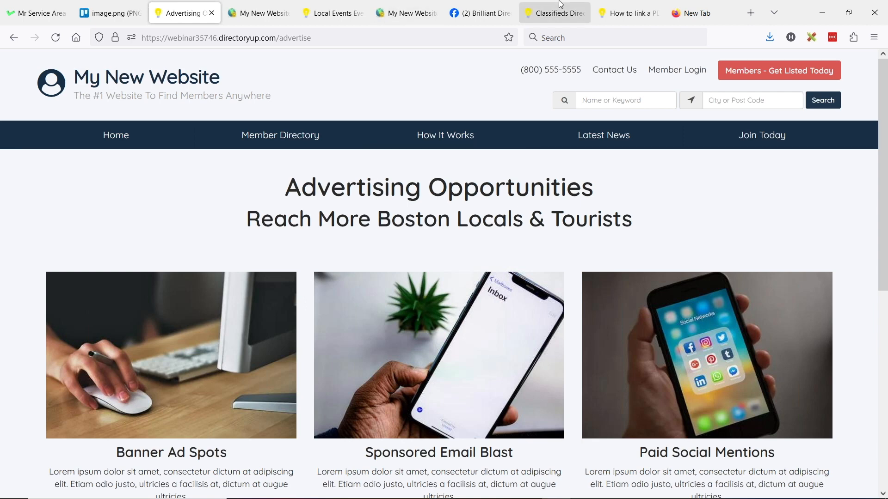
Switch to the Classifieds Theme demo site and examine its home page category image tiles, from Home and Electronics to Jewelry and Artwork.
{"action": "left_click", "coordinate": [552, 13]}
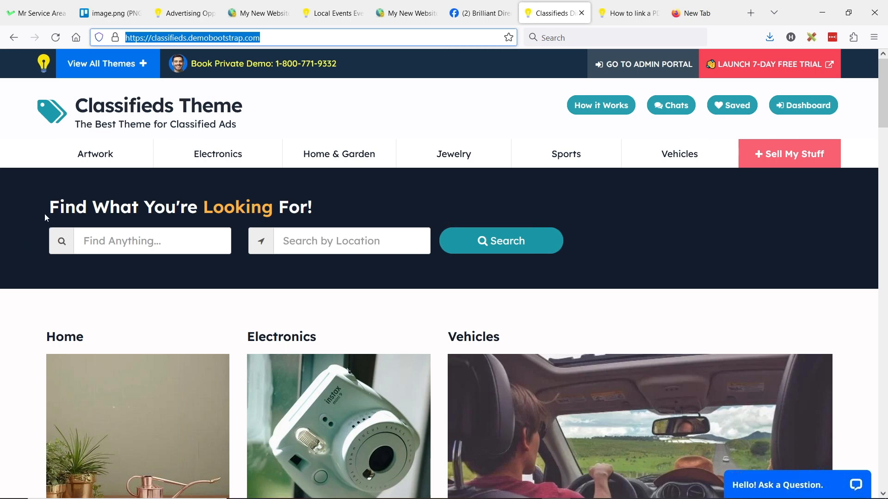
{"action": "scroll", "coordinate": [38, 250], "scroll_direction": "down", "scroll_amount": 3}
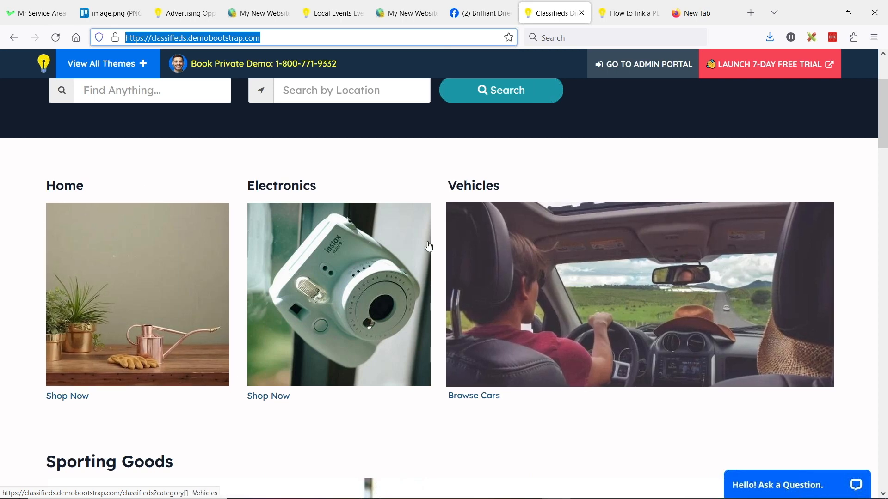
{"action": "scroll", "coordinate": [407, 189], "scroll_direction": "down", "scroll_amount": 6}
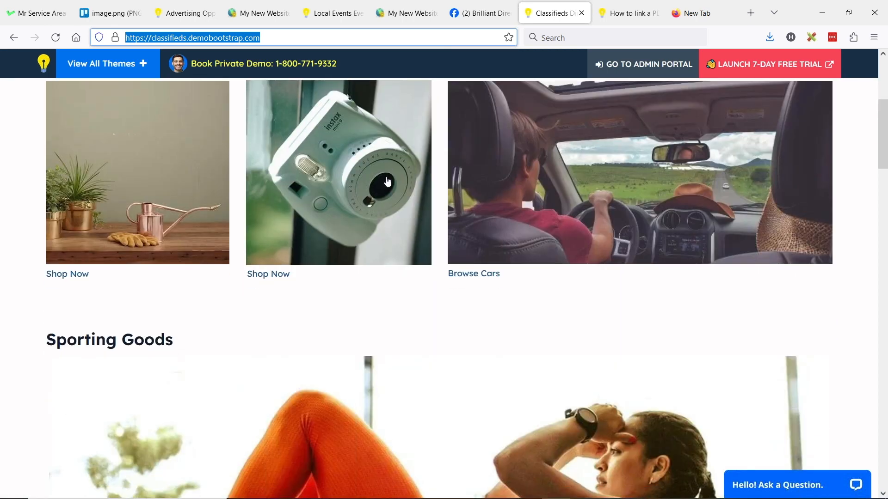
{"action": "scroll", "coordinate": [351, 222], "scroll_direction": "up", "scroll_amount": 1}
{"action": "scroll", "coordinate": [565, 210], "scroll_direction": "down", "scroll_amount": 2}
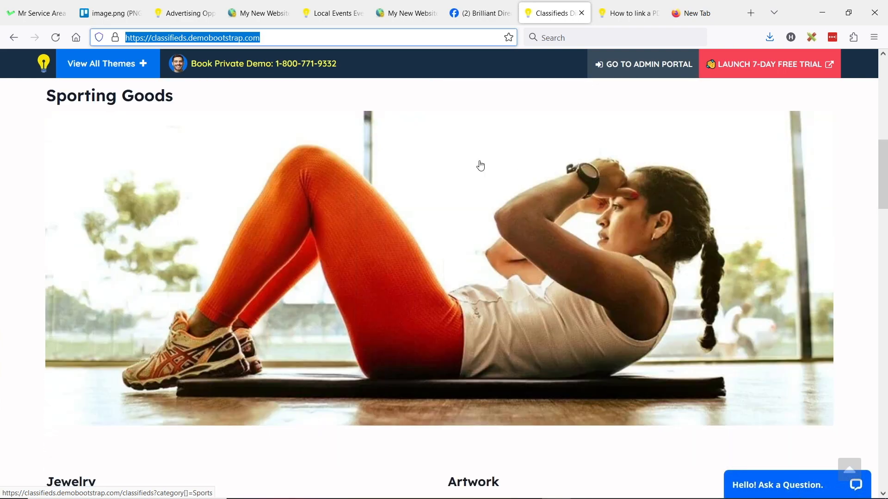
{"action": "scroll", "coordinate": [550, 220], "scroll_direction": "down", "scroll_amount": 2}
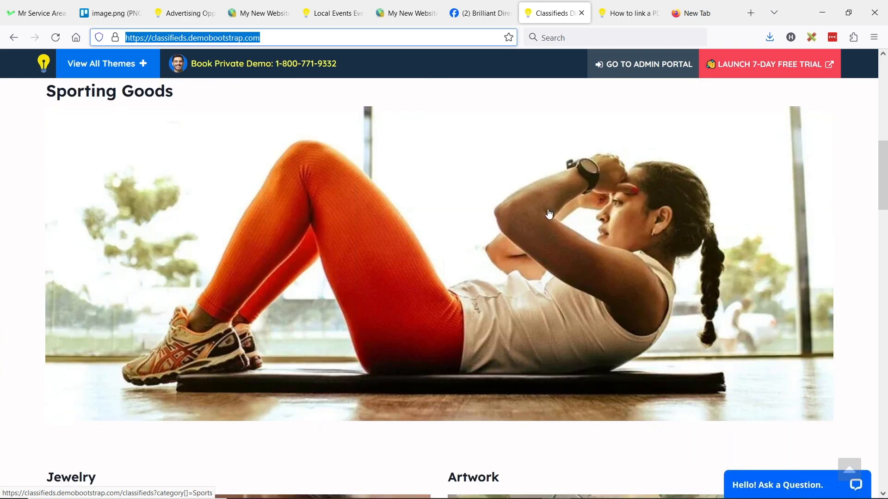
{"action": "scroll", "coordinate": [545, 206], "scroll_direction": "down", "scroll_amount": 5}
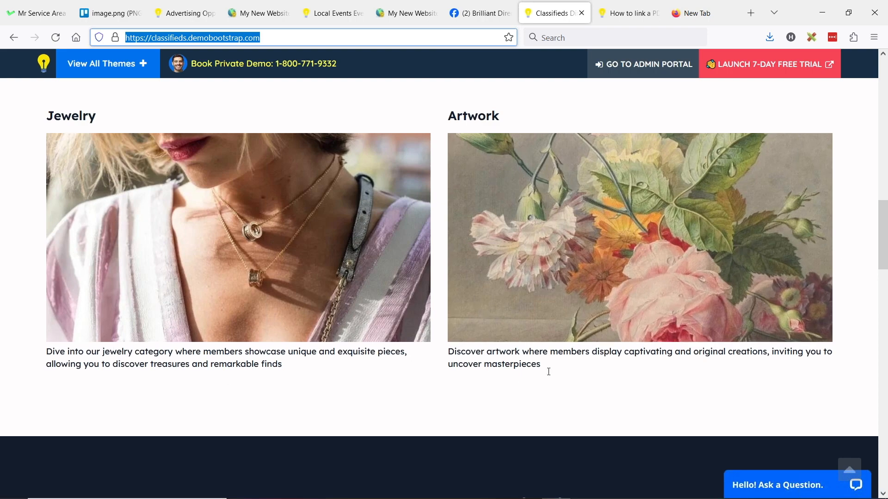
{"action": "scroll", "coordinate": [521, 251], "scroll_direction": "up", "scroll_amount": 5}
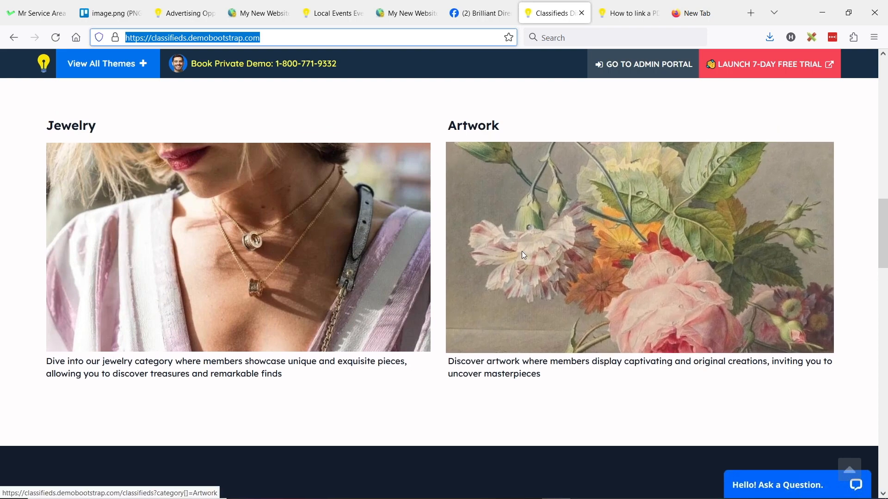
{"action": "scroll", "coordinate": [523, 256], "scroll_direction": "up", "scroll_amount": 15}
{"action": "scroll", "coordinate": [528, 307], "scroll_direction": "down", "scroll_amount": 3}
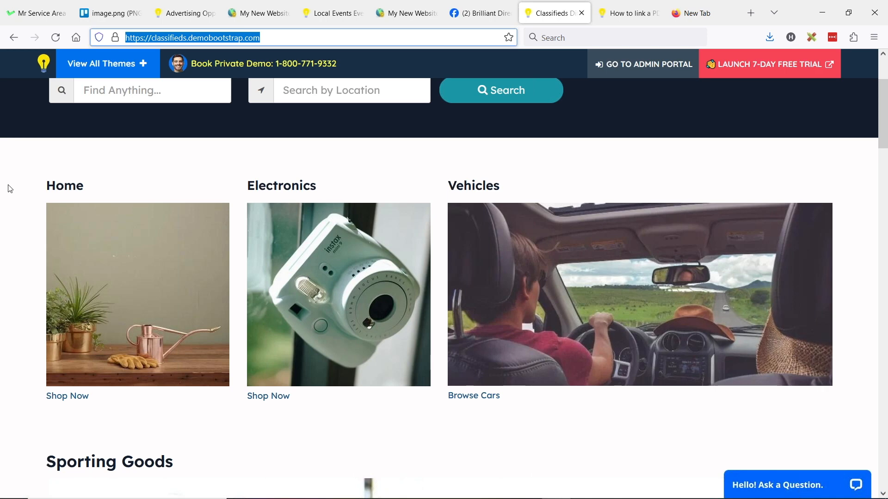
{"action": "scroll", "coordinate": [10, 188], "scroll_direction": "down", "scroll_amount": 3}
{"action": "scroll", "coordinate": [430, 227], "scroll_direction": "up", "scroll_amount": 3}
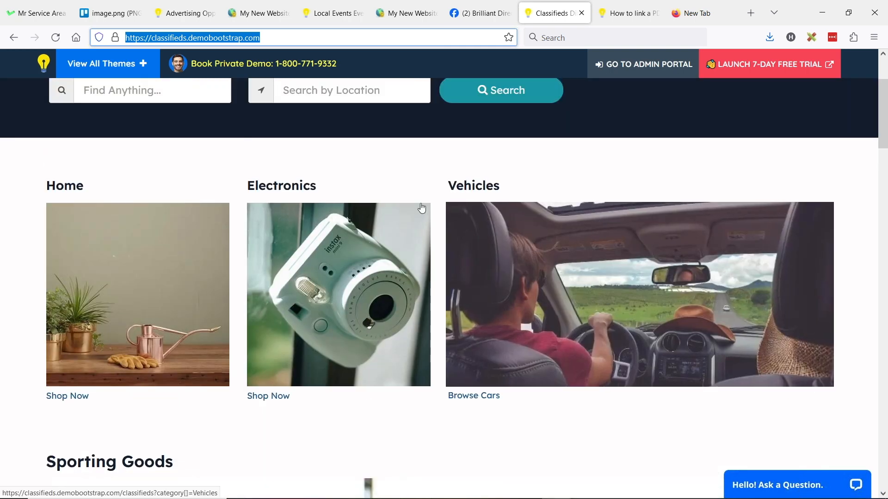
{"action": "left_click", "coordinate": [321, 168]}
{"action": "scroll", "coordinate": [466, 177], "scroll_direction": "up", "scroll_amount": 3}
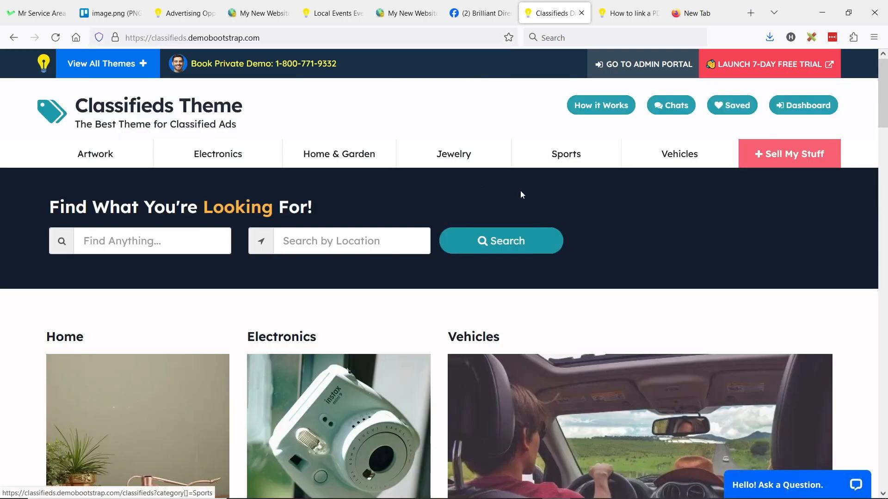
Return to the My New Website advertising page and go to the site's /private page by changing the end of its address.
{"action": "left_click", "coordinate": [183, 12]}
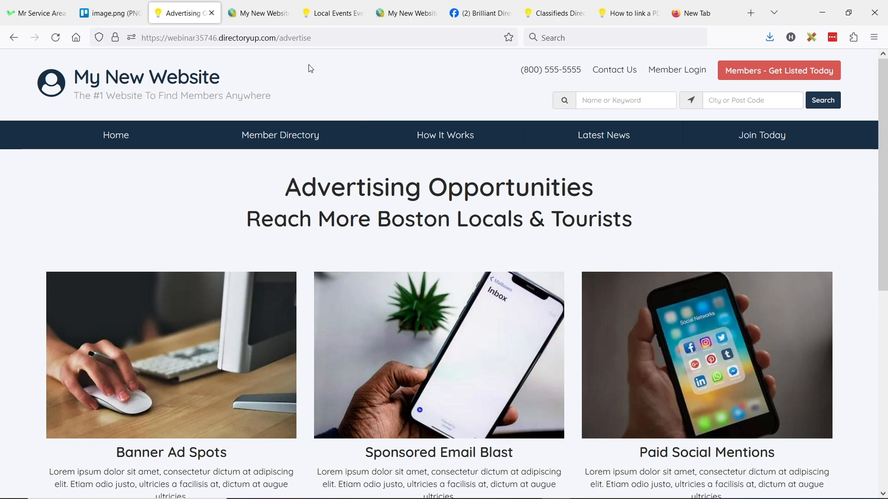
{"action": "double_click", "coordinate": [305, 39]}
{"action": "type", "text": "private"}
{"action": "key", "text": "Return"}
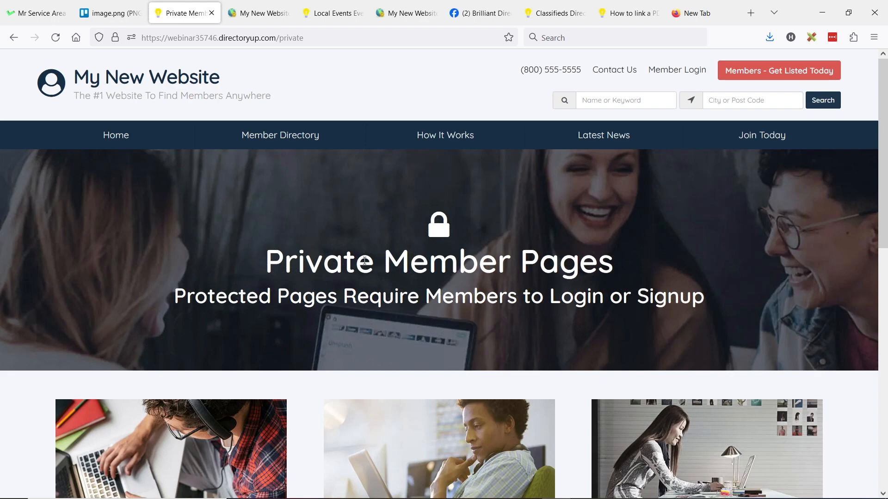
Highlight parts of the Private Member Pages heading and of the subheading about protected pages requiring login or signup.
{"action": "left_click_drag", "start_coordinate": [371, 261], "coordinate": [511, 262]}
{"action": "left_click_drag", "start_coordinate": [238, 297], "coordinate": [419, 296]}
{"action": "left_click_drag", "start_coordinate": [425, 296], "coordinate": [454, 296]}
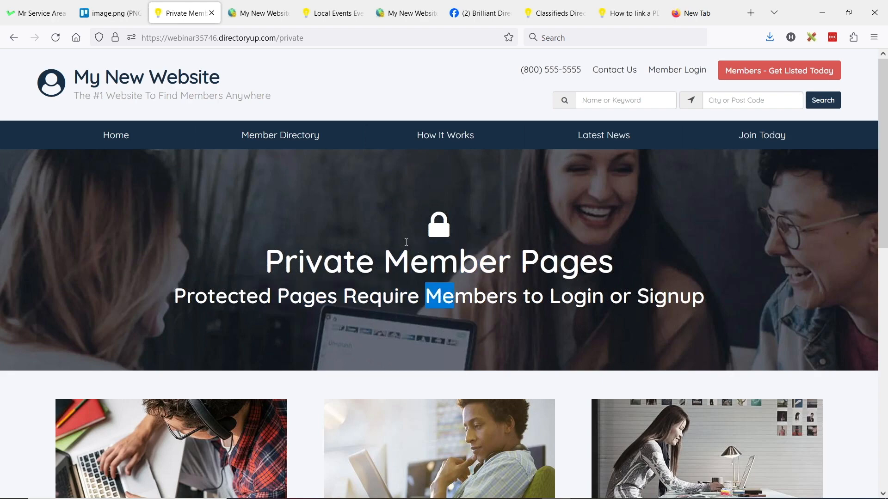
Examine the private page's six content tiles and their link targets, highlighting "Member" in the page heading along the way.
{"action": "scroll", "coordinate": [405, 242], "scroll_direction": "down", "scroll_amount": 3}
{"action": "left_click", "coordinate": [580, 180]}
{"action": "scroll", "coordinate": [341, 152], "scroll_direction": "down", "scroll_amount": 3}
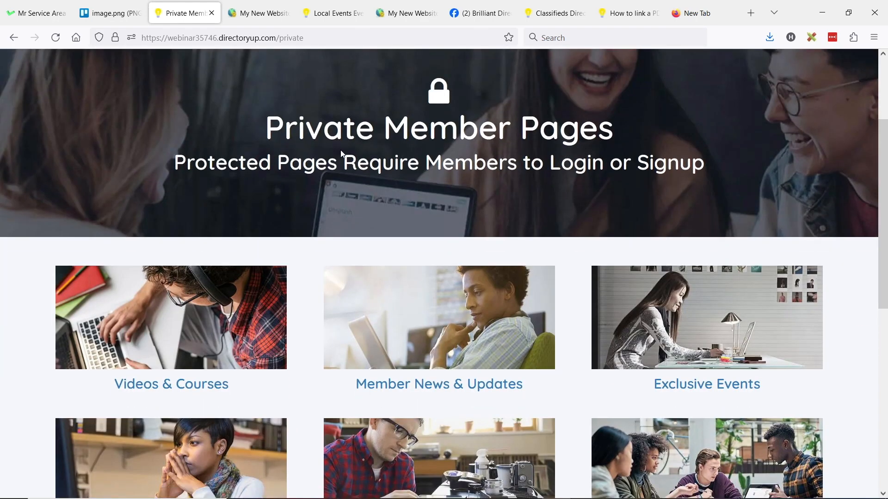
{"action": "scroll", "coordinate": [561, 131], "scroll_direction": "up", "scroll_amount": 3}
{"action": "scroll", "coordinate": [411, 144], "scroll_direction": "down", "scroll_amount": 3}
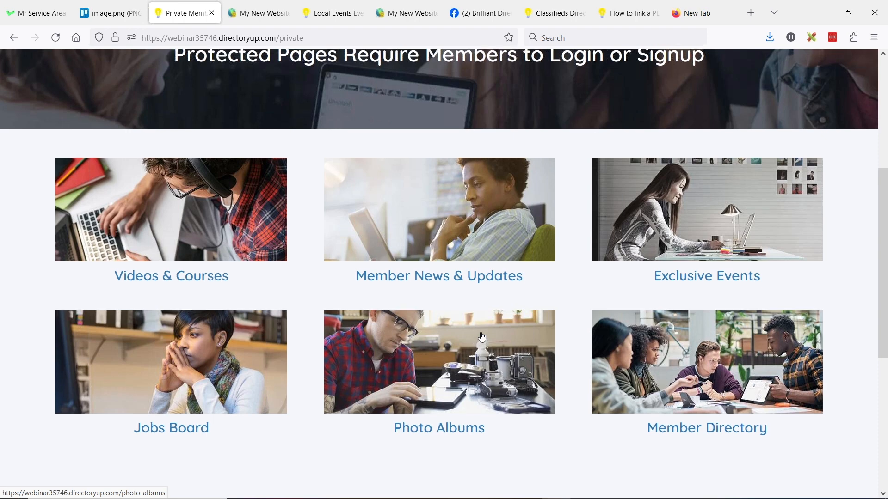
{"action": "scroll", "coordinate": [327, 211], "scroll_direction": "up", "scroll_amount": 3}
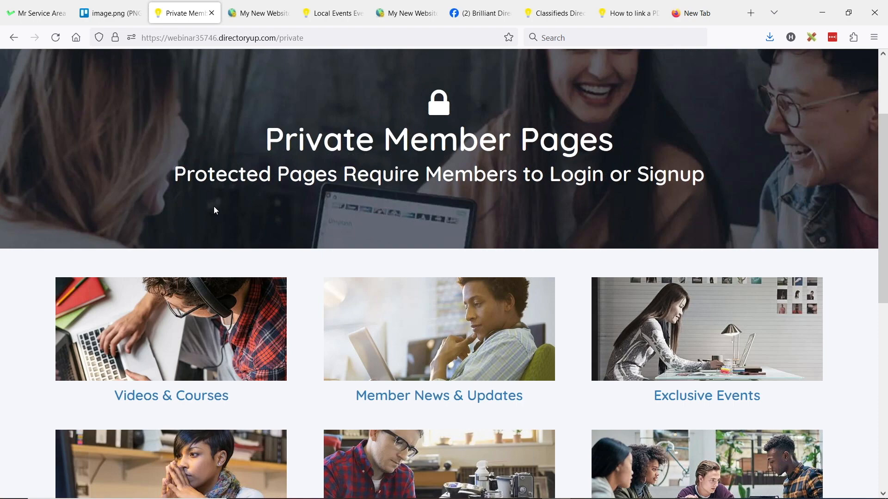
{"action": "scroll", "coordinate": [214, 206], "scroll_direction": "down", "scroll_amount": 3}
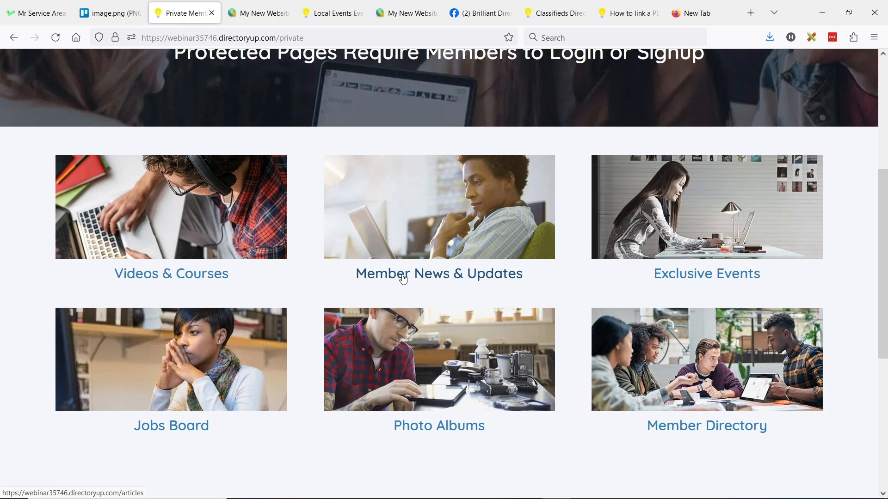
{"action": "scroll", "coordinate": [435, 287], "scroll_direction": "up", "scroll_amount": 3}
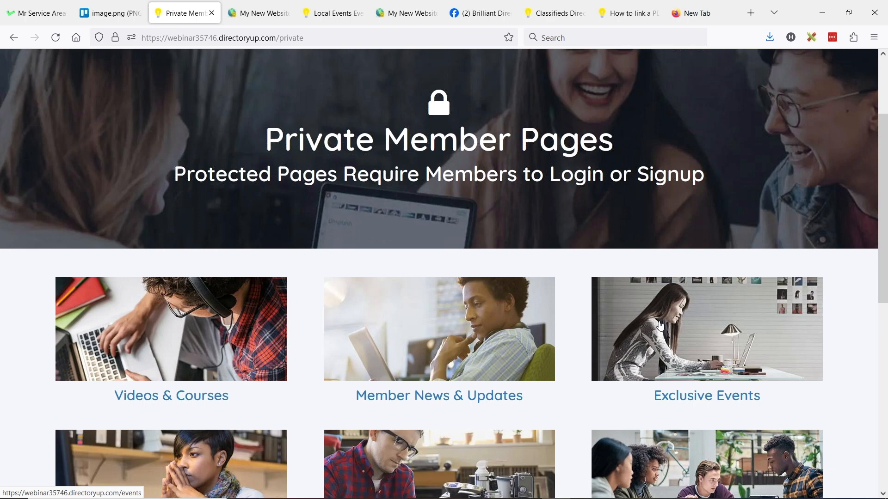
{"action": "scroll", "coordinate": [529, 206], "scroll_direction": "down", "scroll_amount": 3}
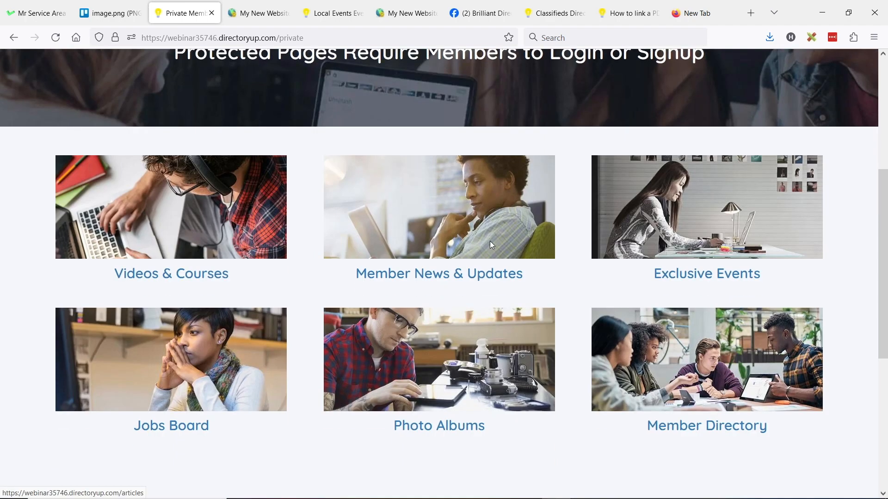
{"action": "scroll", "coordinate": [489, 240], "scroll_direction": "up", "scroll_amount": 6}
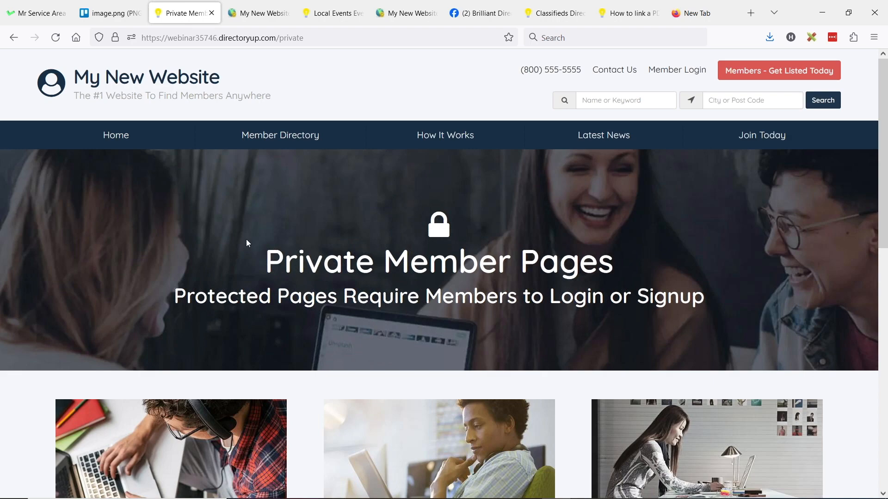
{"action": "left_click_drag", "start_coordinate": [356, 262], "coordinate": [519, 261]}
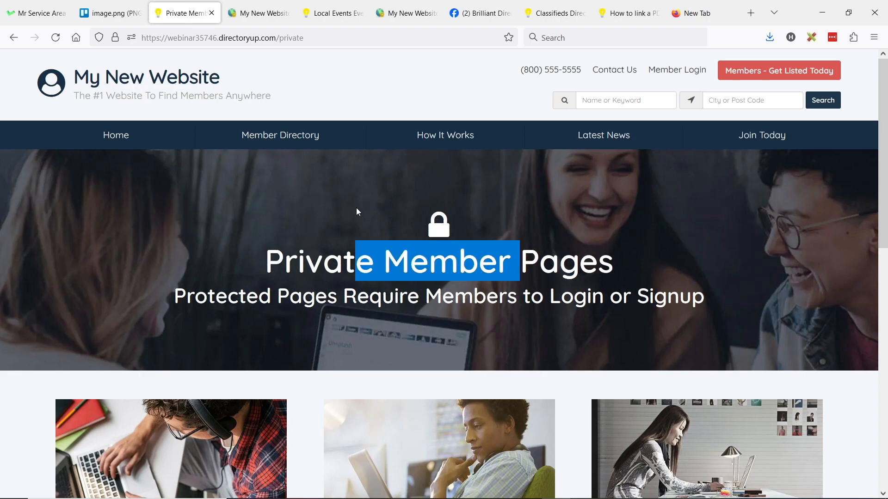
{"action": "scroll", "coordinate": [728, 231], "scroll_direction": "down", "scroll_amount": 6}
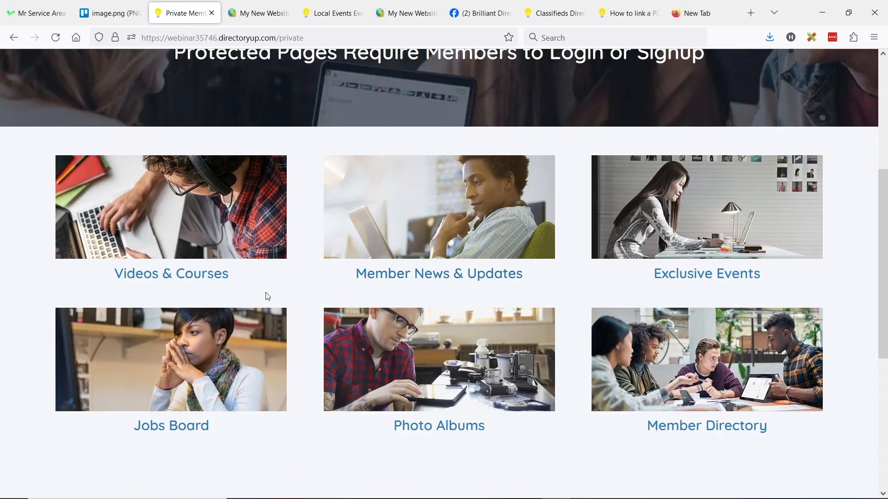
Switch to the My New Website admin and open the Advertising Opportunities page for editing in the Web Page Builder.
{"action": "scroll", "coordinate": [418, 278], "scroll_direction": "up", "scroll_amount": 6}
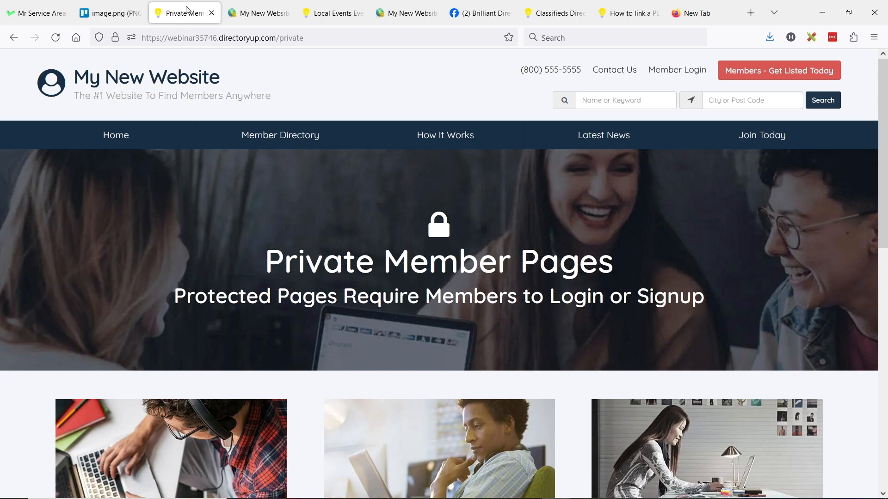
{"action": "left_click", "coordinate": [232, 11]}
{"action": "left_click", "coordinate": [49, 158]}
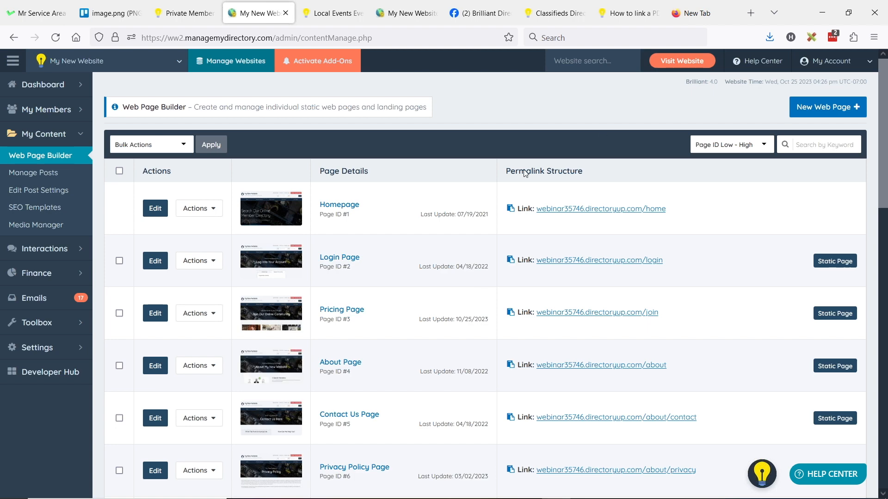
{"action": "scroll", "coordinate": [446, 198], "scroll_direction": "down", "scroll_amount": 12}
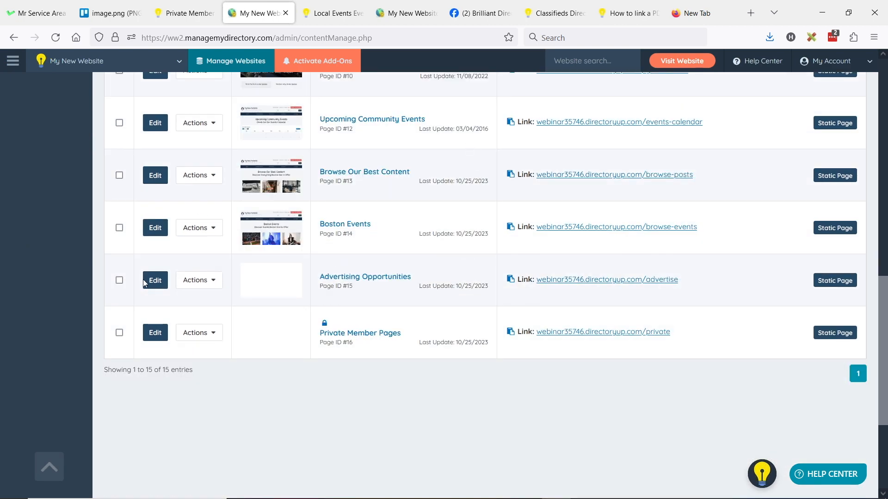
{"action": "left_click", "coordinate": [145, 282]}
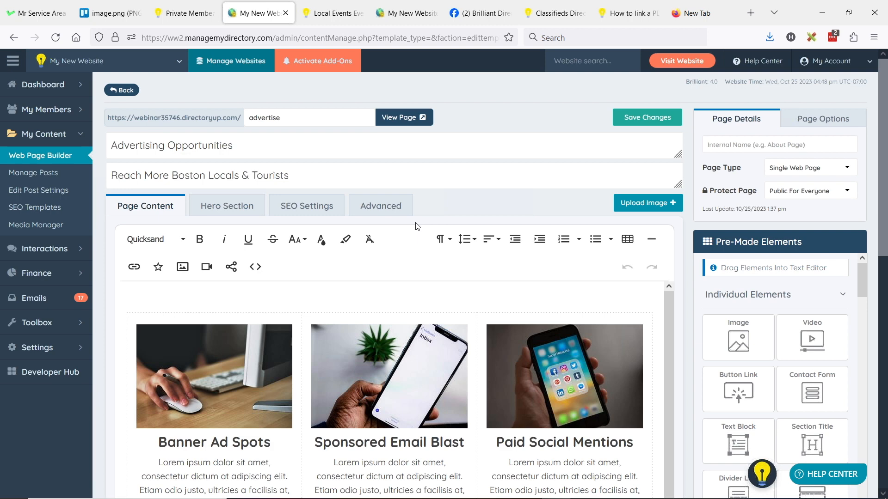
Highlight the page's "Advertising Opportunities" title and its "Reach More Boston Locals & Tourists" subtitle.
{"action": "left_click_drag", "start_coordinate": [111, 141], "coordinate": [170, 153]}
{"action": "left_click_drag", "start_coordinate": [108, 174], "coordinate": [330, 172]}
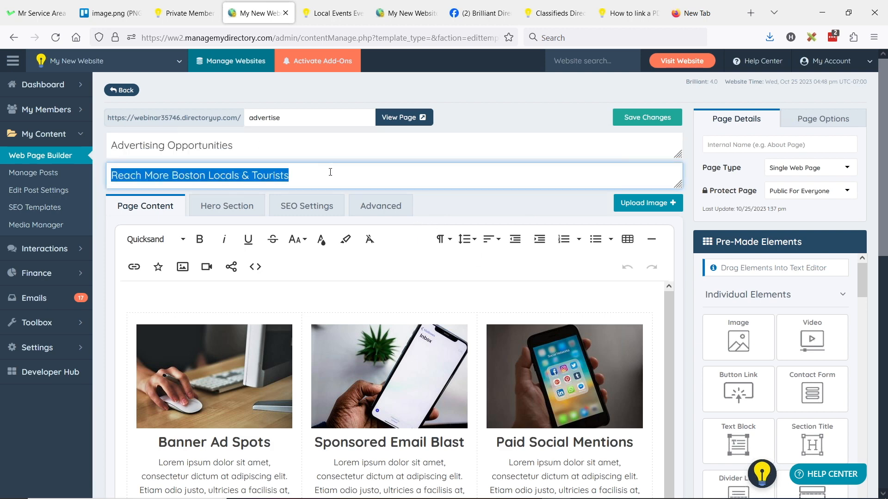
{"action": "left_click", "coordinate": [302, 172]}
Insert a pre-made 3 Column Feature List block above the existing advertising tiles in the page content.
{"action": "scroll", "coordinate": [393, 166], "scroll_direction": "down", "scroll_amount": 3}
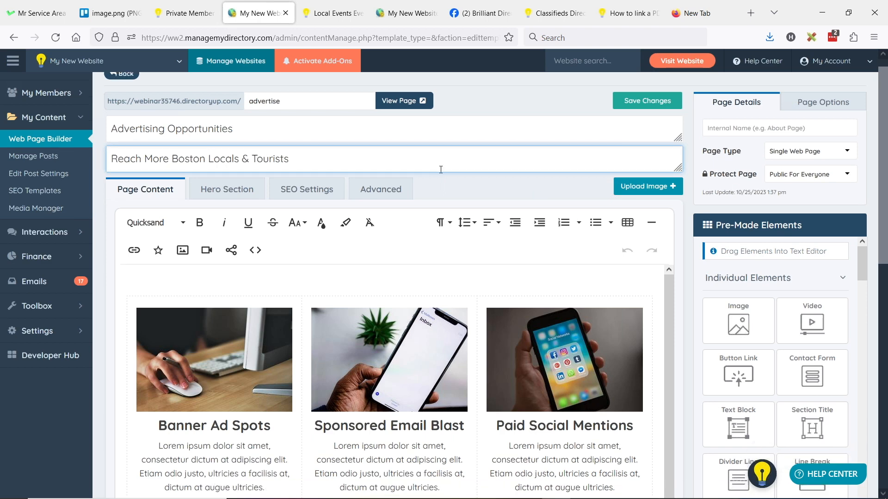
{"action": "scroll", "coordinate": [802, 207], "scroll_direction": "down", "scroll_amount": 10}
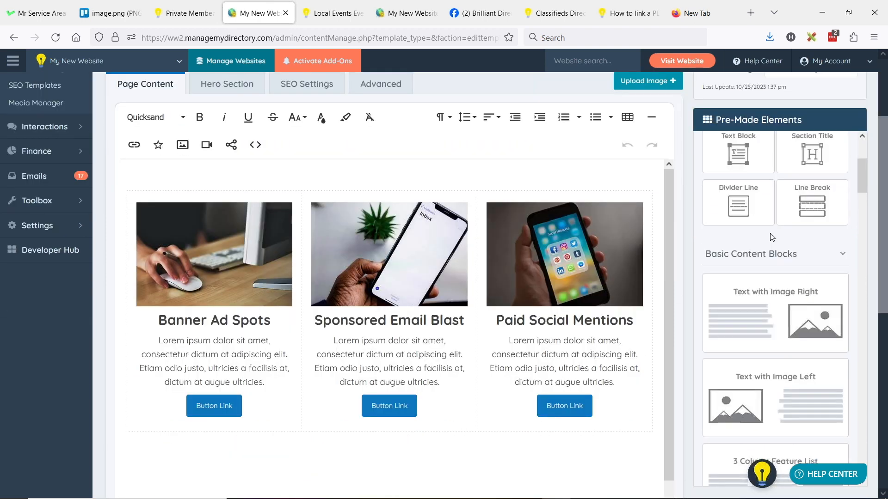
{"action": "scroll", "coordinate": [759, 213], "scroll_direction": "down", "scroll_amount": 2}
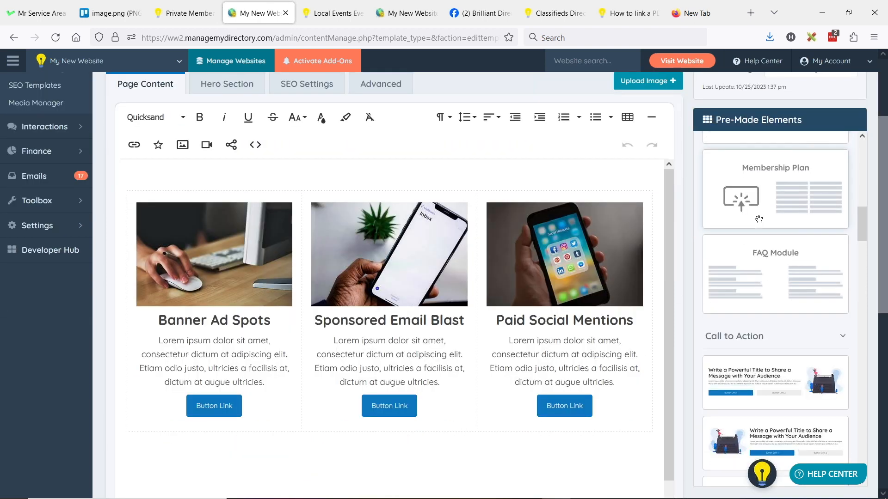
{"action": "scroll", "coordinate": [744, 217], "scroll_direction": "up", "scroll_amount": 5}
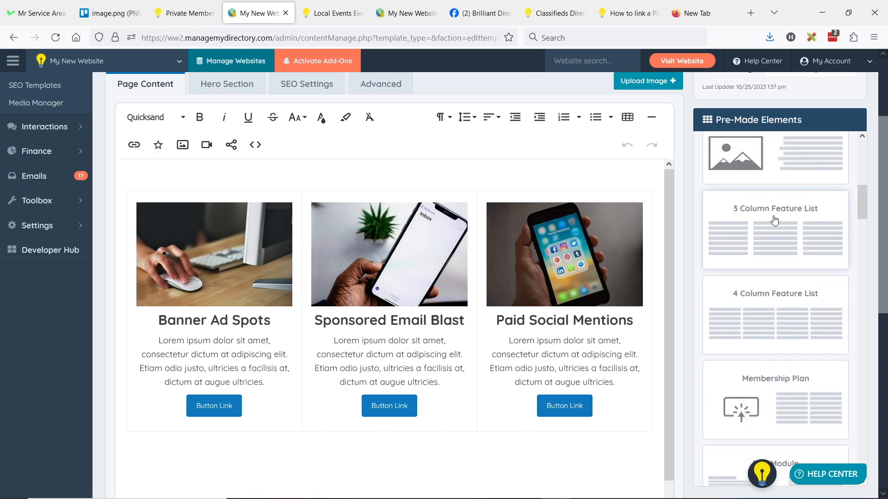
{"action": "left_click_drag", "start_coordinate": [775, 220], "coordinate": [377, 165]}
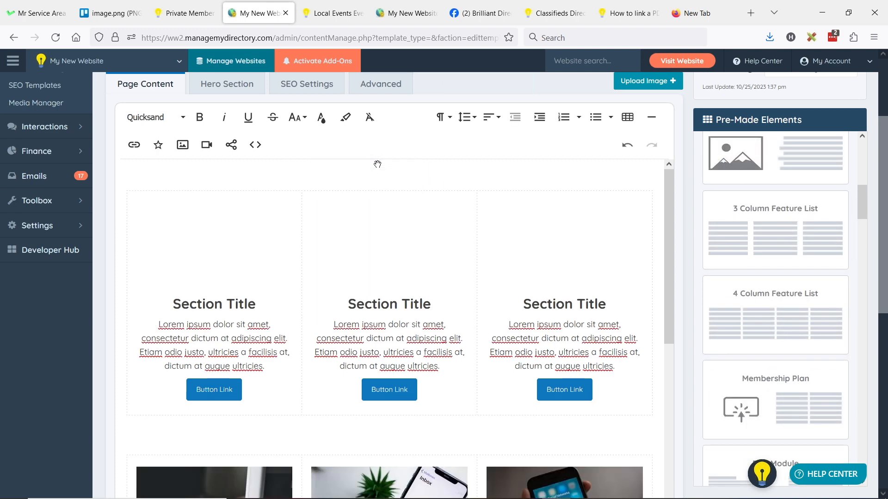
Rename the new block's three section titles to "Changed Title 1", "Title 2" and "Title 3".
{"action": "scroll", "coordinate": [413, 274], "scroll_direction": "down", "scroll_amount": 2}
{"action": "triple_click", "coordinate": [222, 204]}
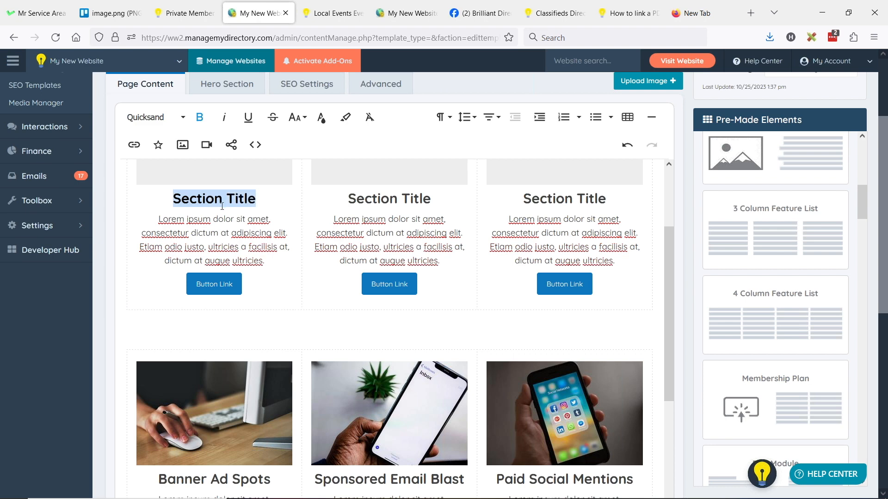
{"action": "type", "text": "Changed T"}
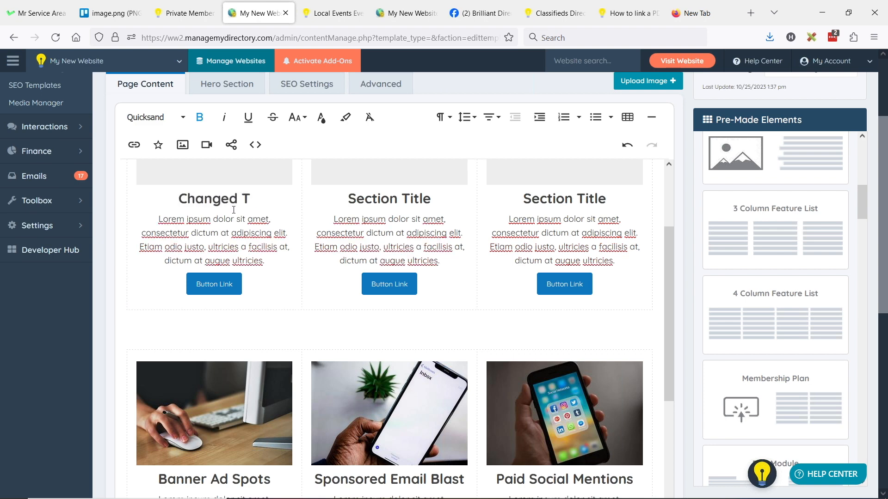
{"action": "type", "text": "itle 1"}
{"action": "triple_click", "coordinate": [389, 199]}
{"action": "type", "text": "Title 2"}
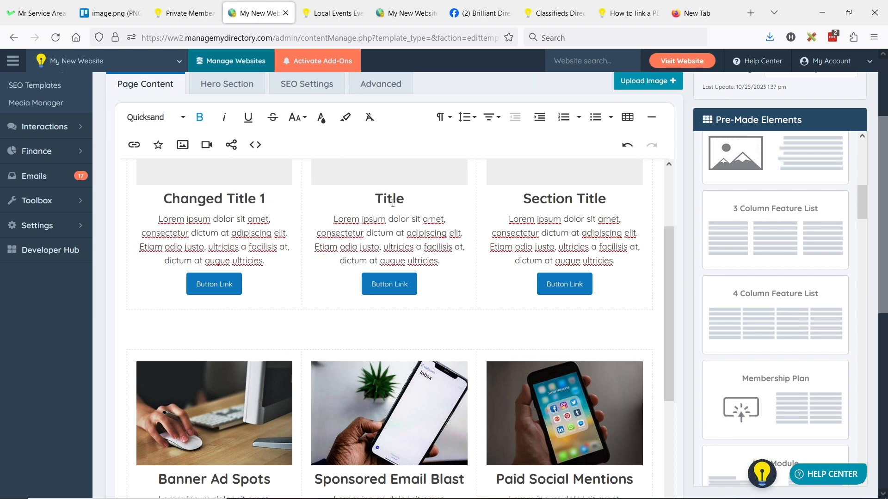
{"action": "left_click_drag", "start_coordinate": [574, 219], "coordinate": [570, 203]}
{"action": "triple_click", "coordinate": [571, 204]}
{"action": "type", "text": "Title 3"}
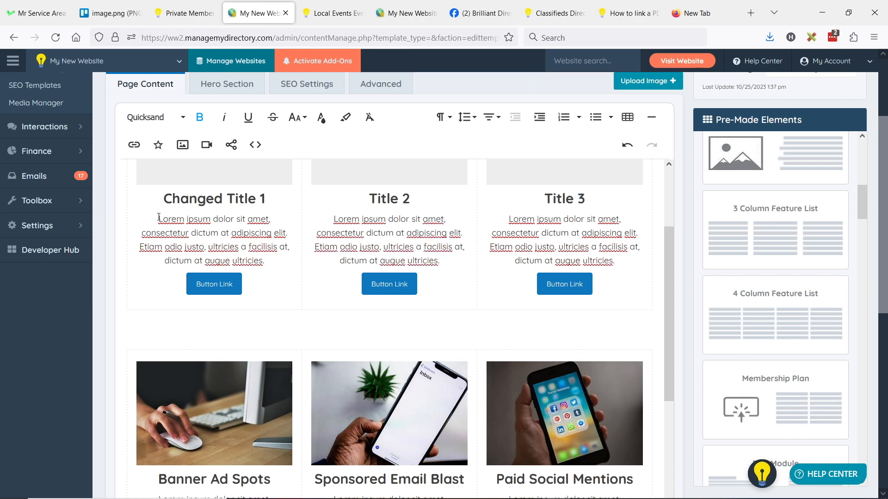
Delete the placeholder paragraph under "Changed Title 1" and undo the deletion.
{"action": "left_click_drag", "start_coordinate": [158, 217], "coordinate": [271, 261]}
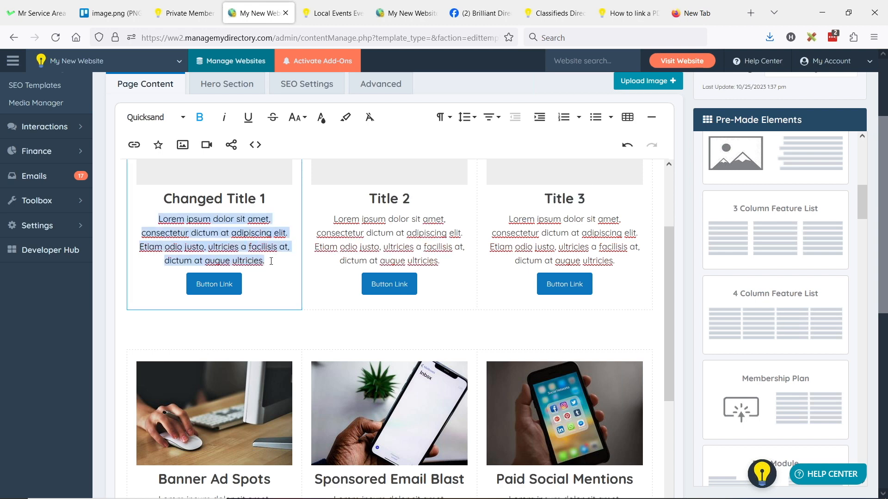
{"action": "key", "text": "BackSpace"}
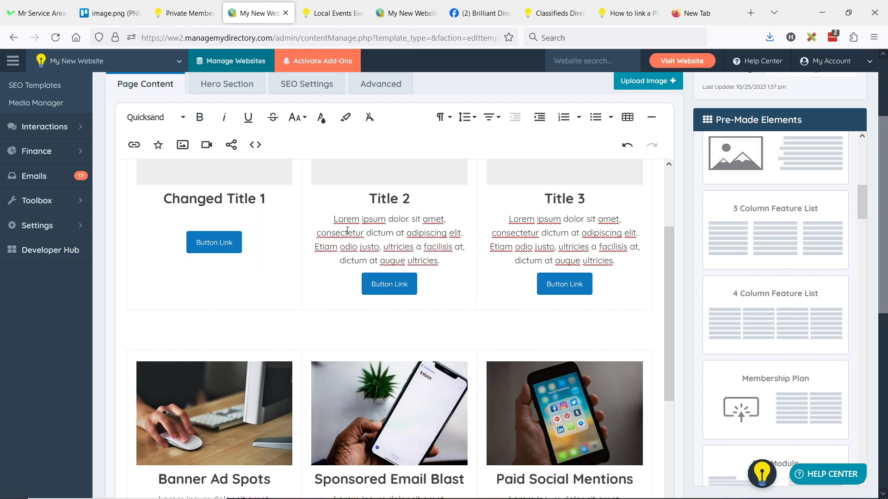
{"action": "key", "text": "ctrl+z"}
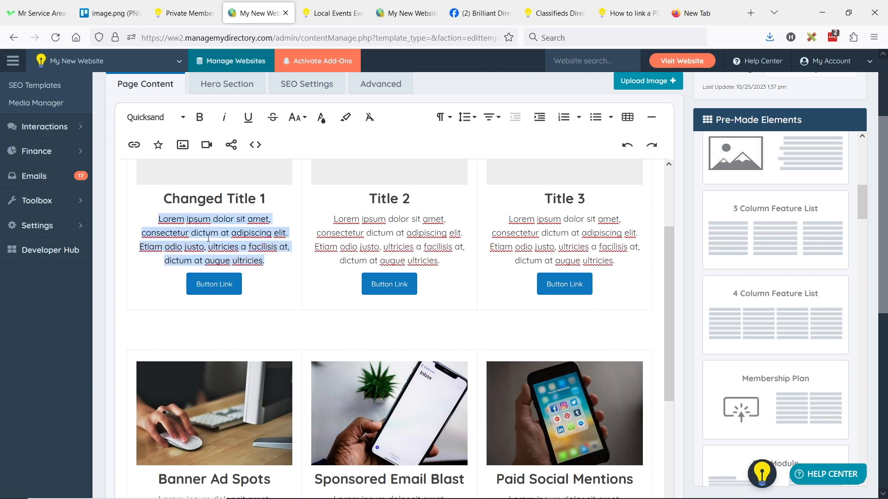
Replace the first column's placeholder image with the large black-and-white photo of a smiling man from a square stock-photo search for "singer".
{"action": "scroll", "coordinate": [208, 249], "scroll_direction": "up", "scroll_amount": 3}
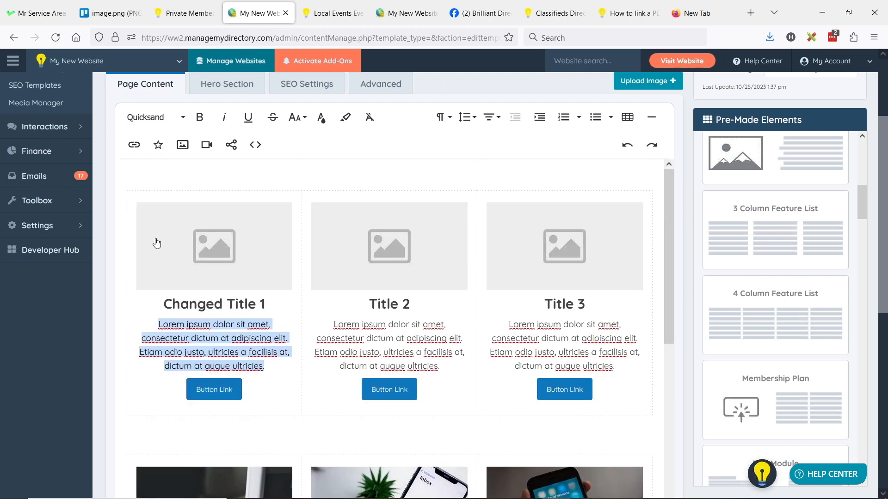
{"action": "left_click", "coordinate": [183, 236]}
{"action": "left_click", "coordinate": [174, 225]}
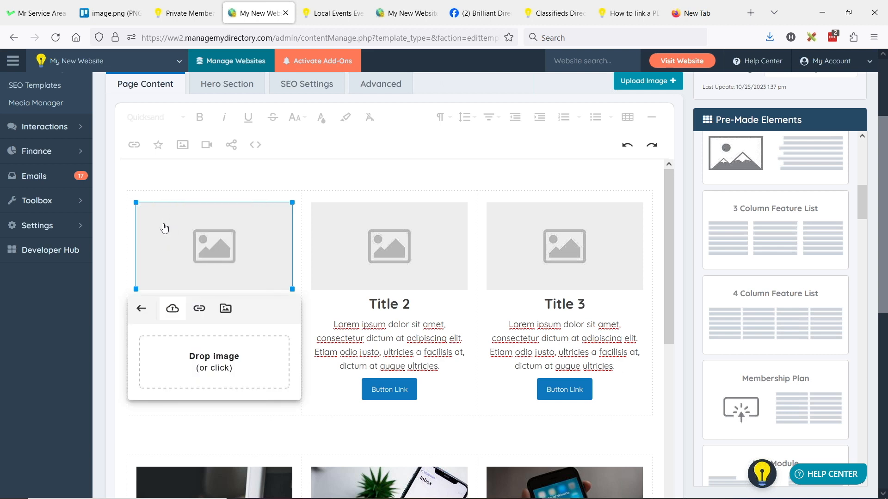
{"action": "left_click", "coordinate": [266, 309]}
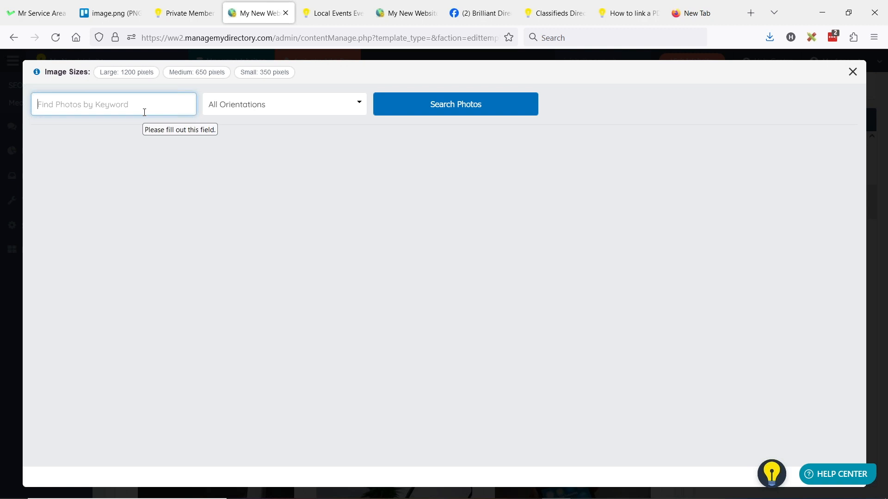
{"action": "type", "text": "singer"}
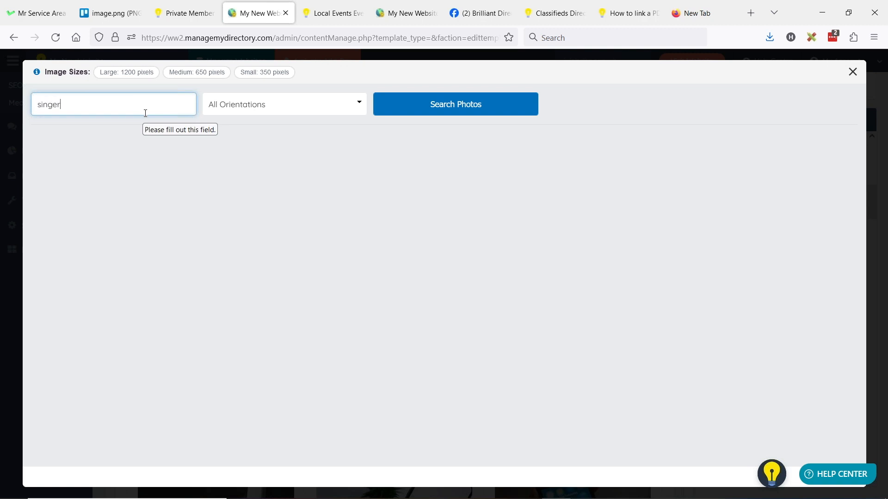
{"action": "left_click", "coordinate": [266, 99]}
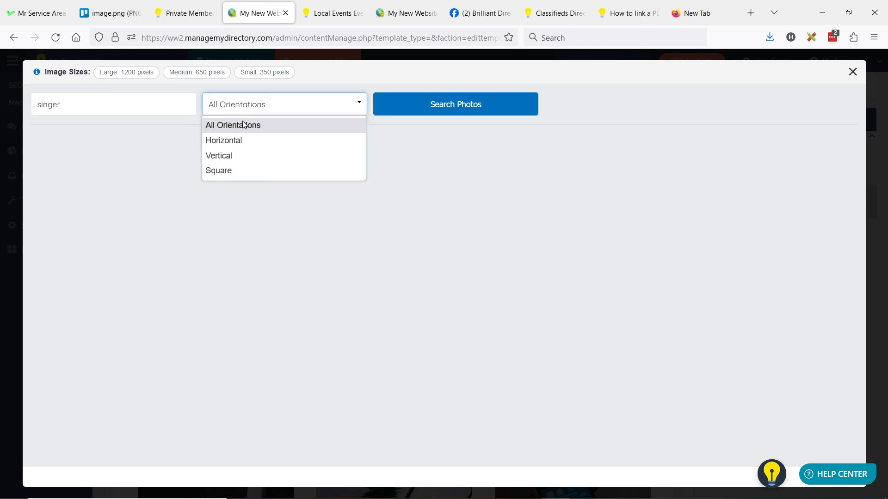
{"action": "left_click", "coordinate": [235, 171]}
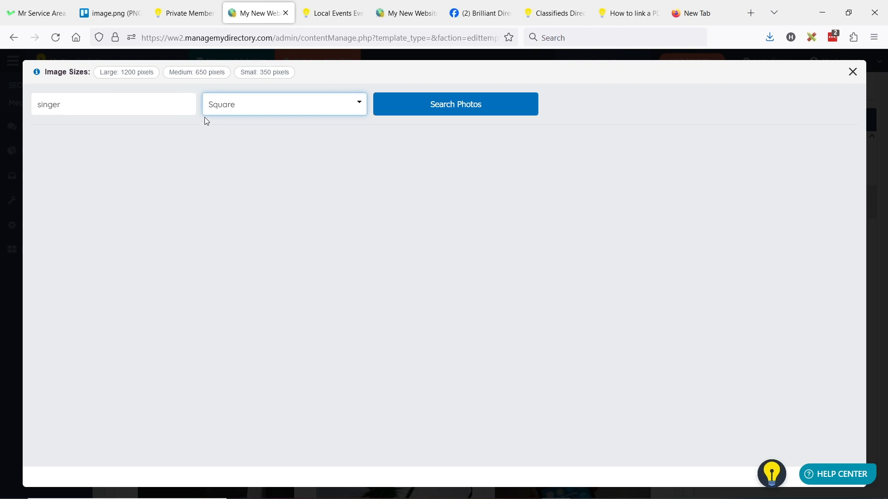
{"action": "left_click", "coordinate": [454, 104]}
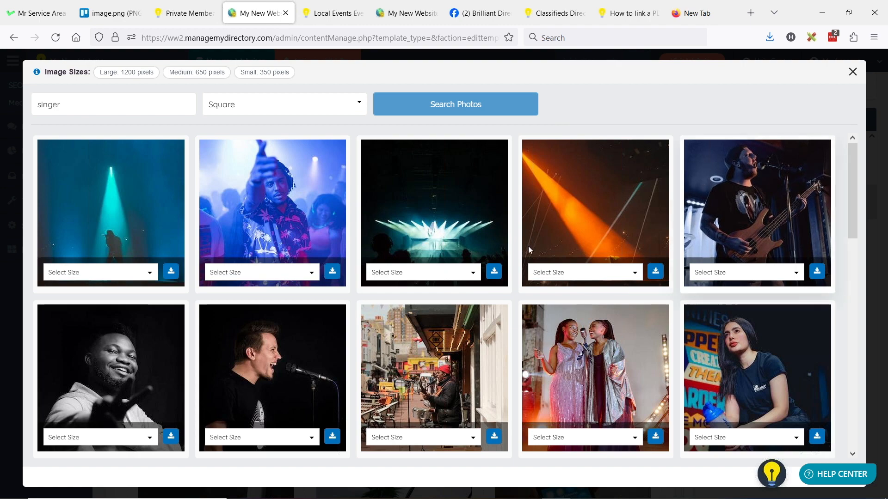
{"action": "left_click", "coordinate": [143, 436]}
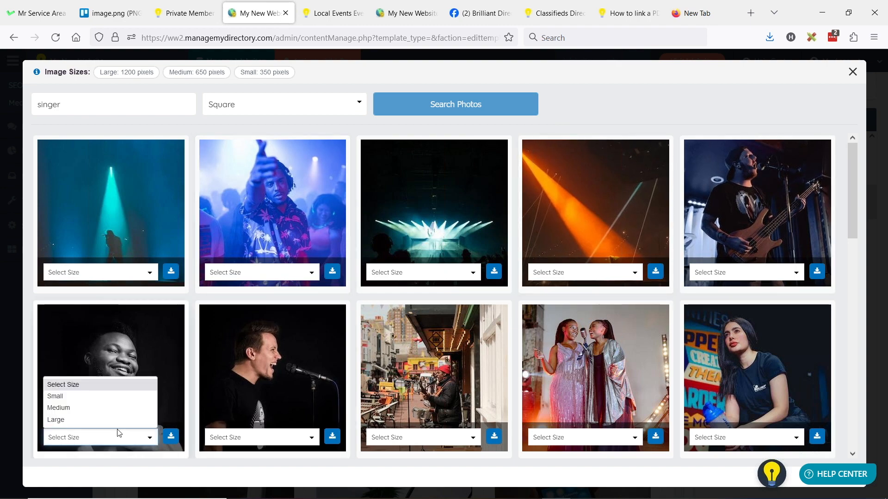
{"action": "left_click", "coordinate": [55, 418]}
{"action": "left_click", "coordinate": [171, 436]}
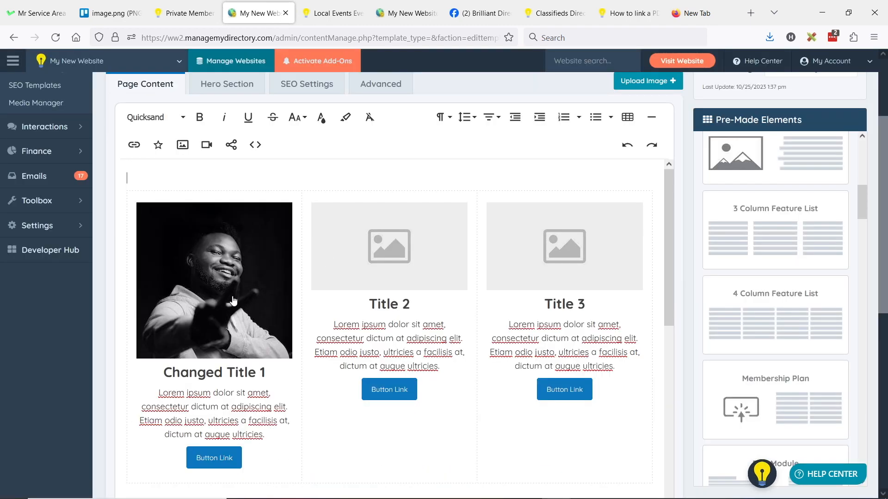
Replace the second column's placeholder image with the small jumping-man photo from a square stock-photo search for "dance".
{"action": "left_click", "coordinate": [378, 258]}
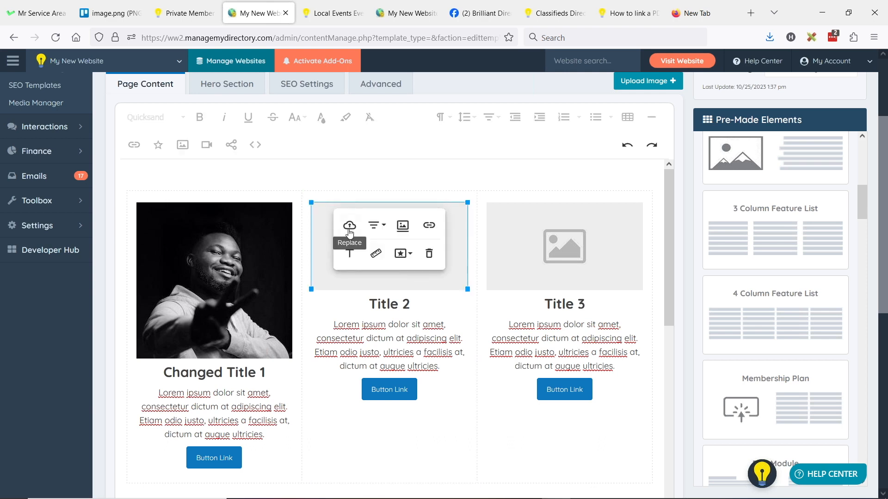
{"action": "left_click", "coordinate": [348, 231]}
{"action": "left_click", "coordinate": [444, 308]}
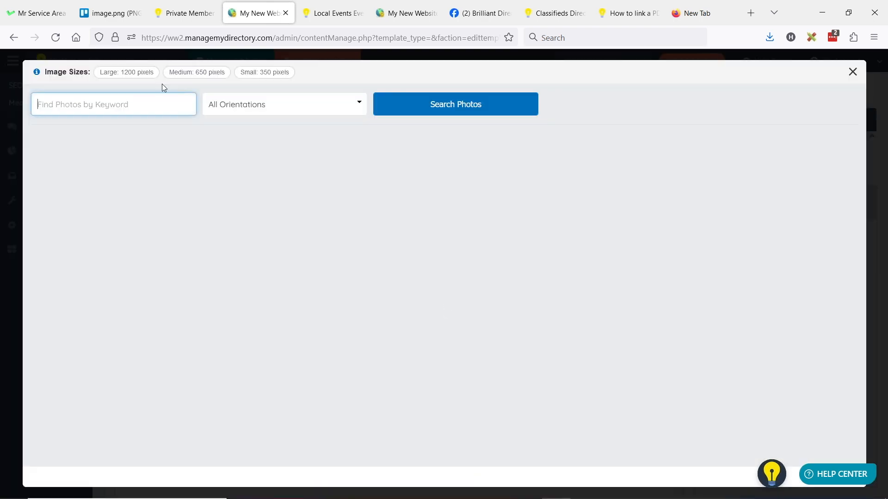
{"action": "type", "text": "dance"}
{"action": "left_click", "coordinate": [246, 104]}
{"action": "left_click", "coordinate": [237, 170]}
{"action": "left_click", "coordinate": [379, 109]}
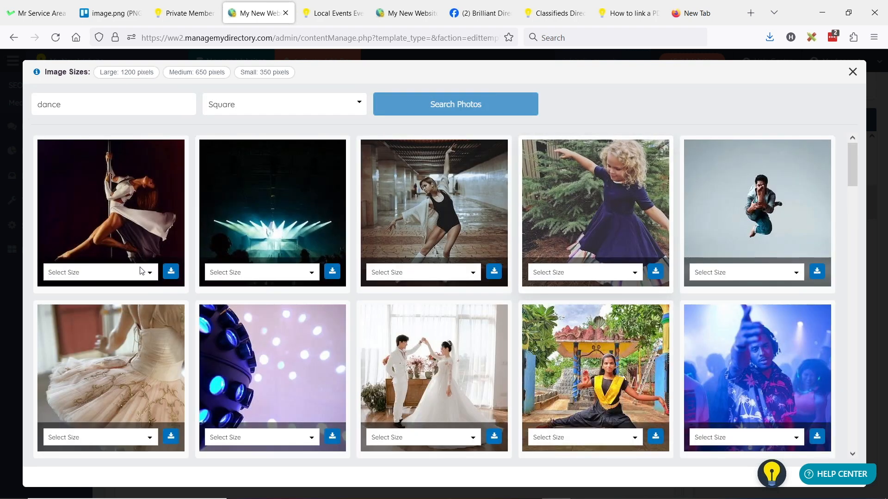
{"action": "left_click", "coordinate": [110, 273]}
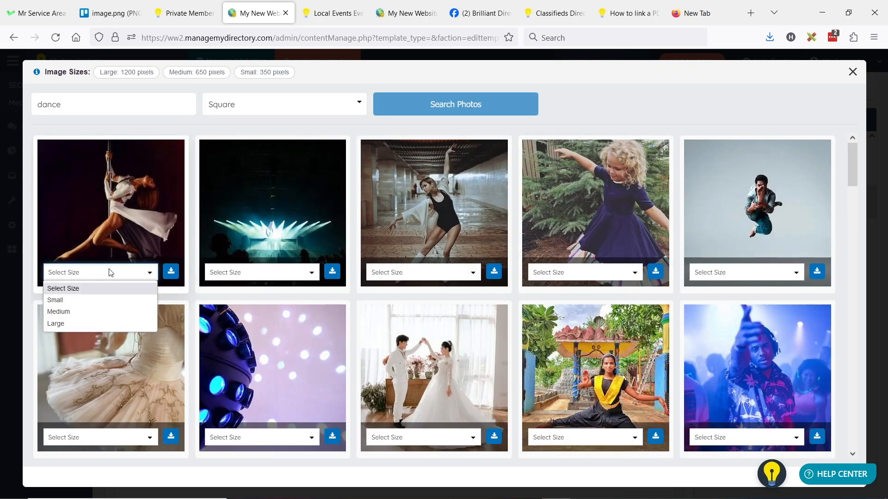
{"action": "left_click", "coordinate": [739, 272]}
{"action": "left_click", "coordinate": [720, 301]}
{"action": "left_click", "coordinate": [811, 272]}
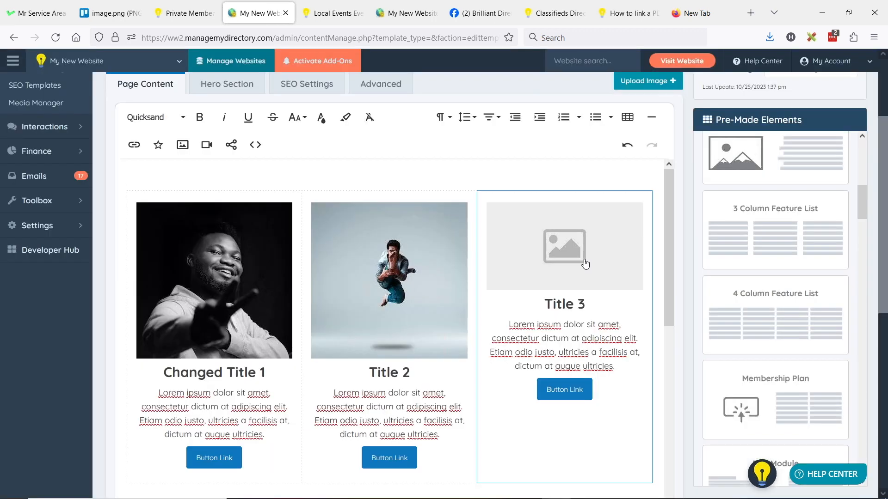
Replace the third column's placeholder with the small Pexels photo of a ballerina with raised arms, searching square images for "ballet".
{"action": "left_click", "coordinate": [581, 258]}
{"action": "left_click", "coordinate": [525, 226]}
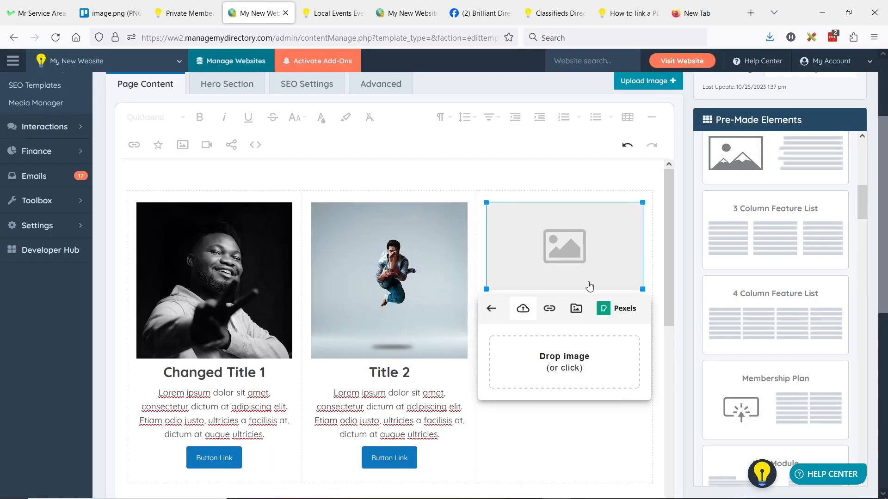
{"action": "left_click", "coordinate": [617, 307]}
{"action": "type", "text": "ballet"}
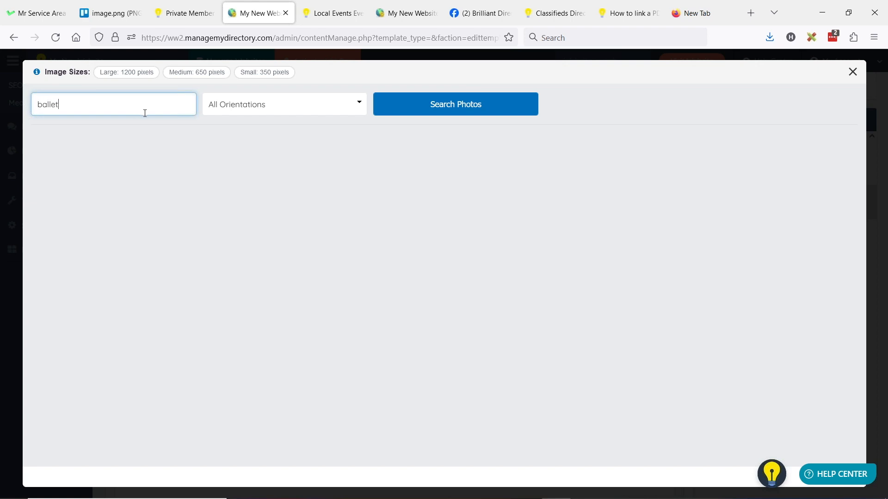
{"action": "key", "text": "Return"}
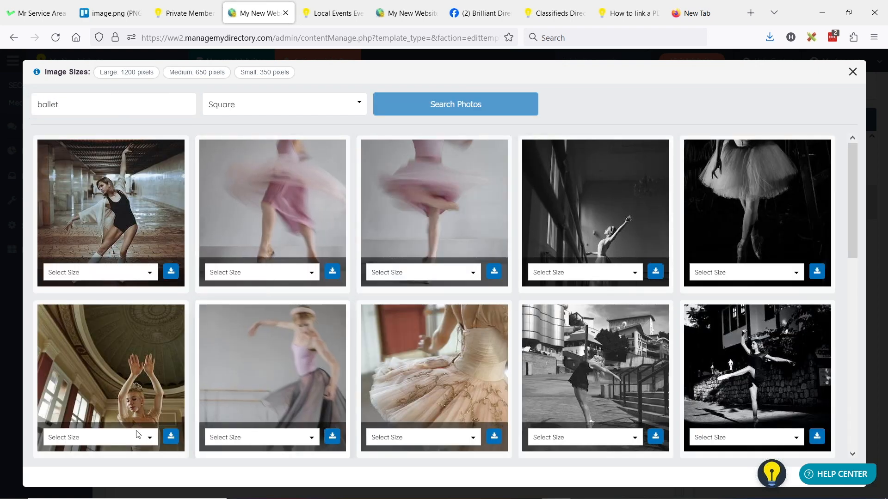
{"action": "left_click", "coordinate": [99, 436]}
{"action": "left_click", "coordinate": [76, 396]}
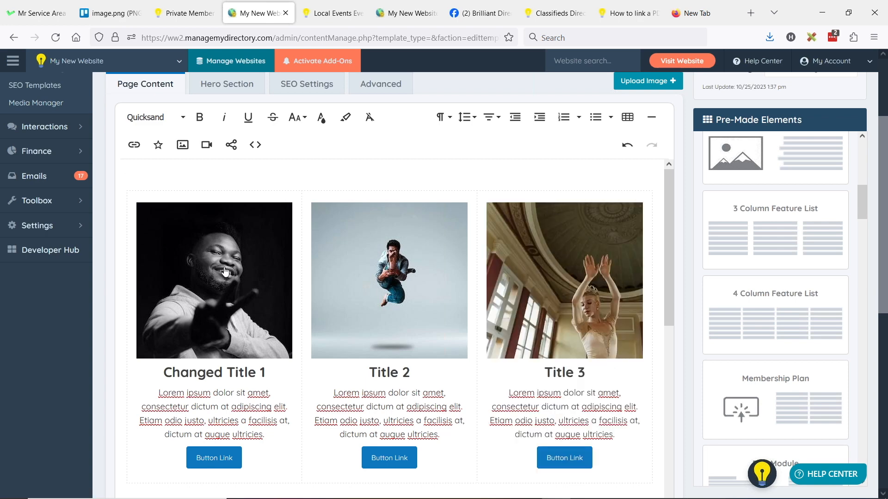
Apply the Circle style to all three stock photos in the Changed Title 1, Title 2 and Title 3 columns.
{"action": "left_click", "coordinate": [218, 223]}
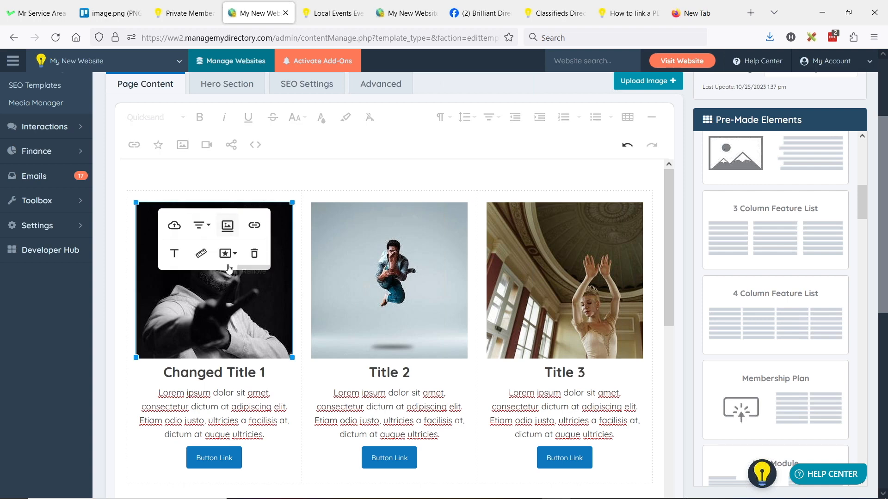
{"action": "left_click", "coordinate": [227, 253]}
{"action": "left_click", "coordinate": [242, 309]}
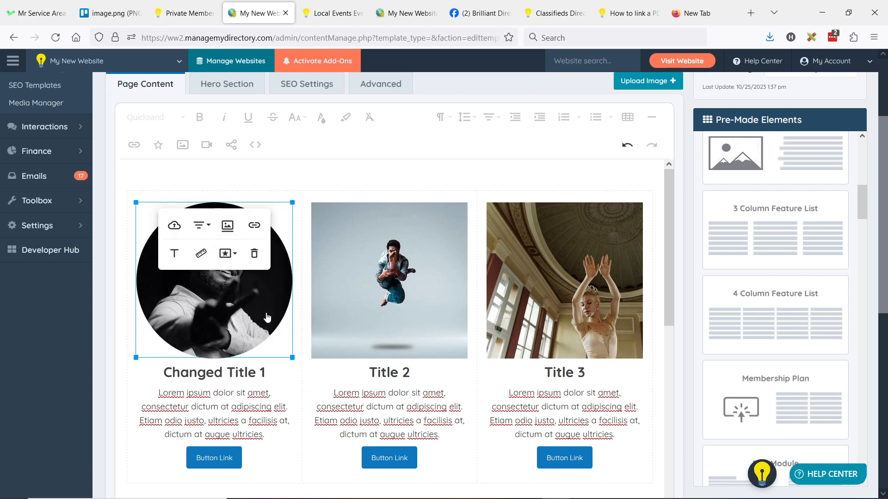
{"action": "left_click", "coordinate": [423, 257]}
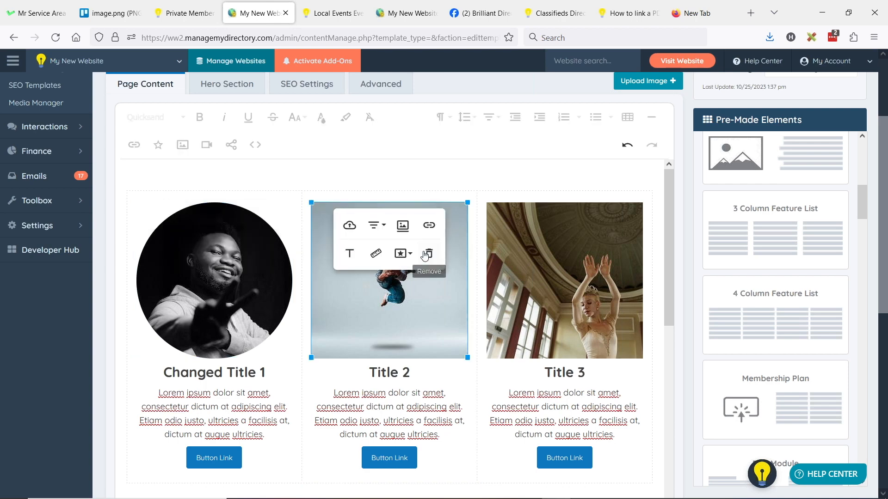
{"action": "left_click", "coordinate": [411, 255]}
{"action": "left_click", "coordinate": [435, 310]}
{"action": "left_click", "coordinate": [559, 276]}
{"action": "left_click", "coordinate": [575, 253]}
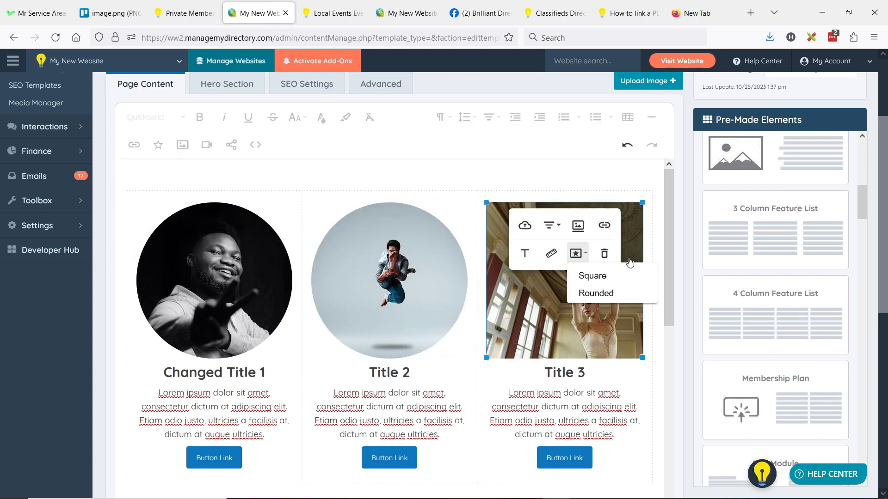
{"action": "left_click", "coordinate": [588, 310]}
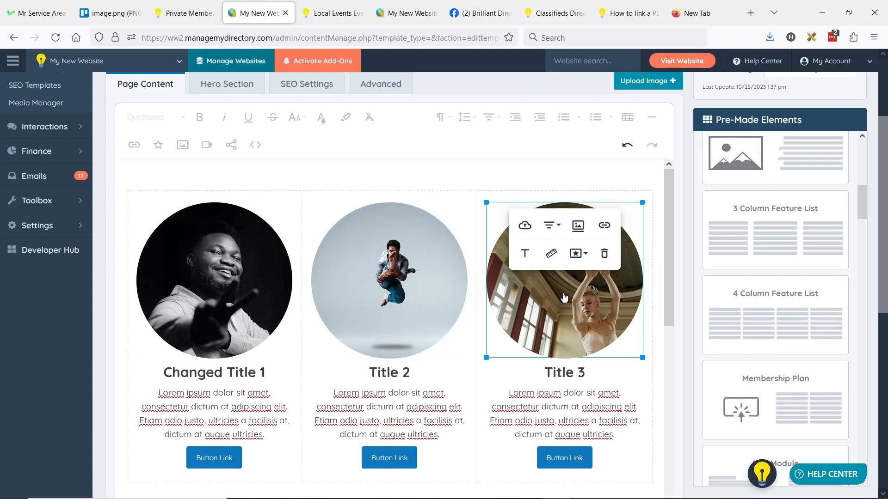
Apply the Enlarge on Hover style to the ballerina photo above Title 3.
{"action": "left_click", "coordinate": [604, 225]}
{"action": "left_click", "coordinate": [491, 376]}
{"action": "left_click", "coordinate": [577, 253]}
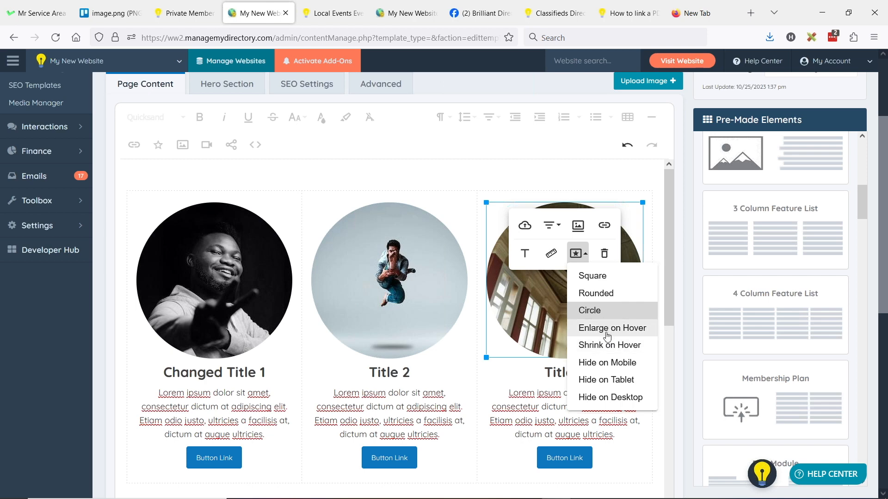
{"action": "left_click", "coordinate": [611, 329]}
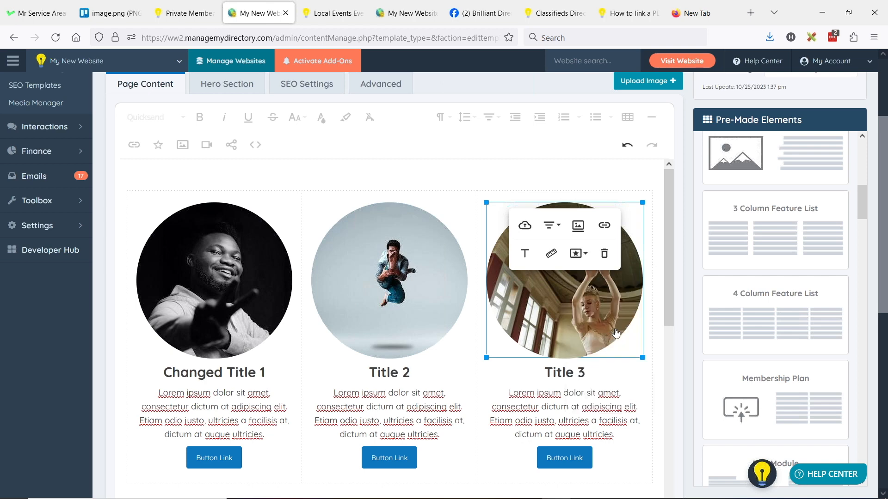
{"action": "left_click", "coordinate": [467, 202]}
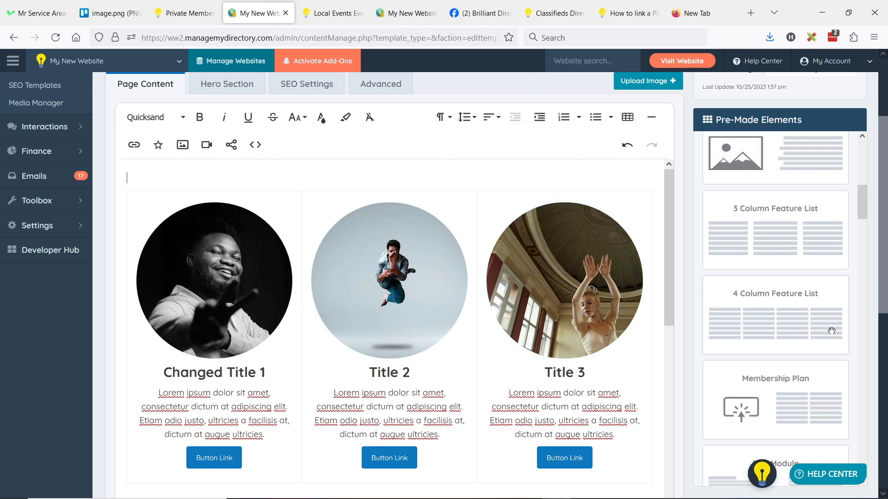
Insert the pre-made "List Your Awesome Features" block with eight icons in four columns below the Banner Ad Spots row.
{"action": "scroll", "coordinate": [806, 276], "scroll_direction": "down", "scroll_amount": 2}
{"action": "scroll", "coordinate": [808, 275], "scroll_direction": "down", "scroll_amount": 8}
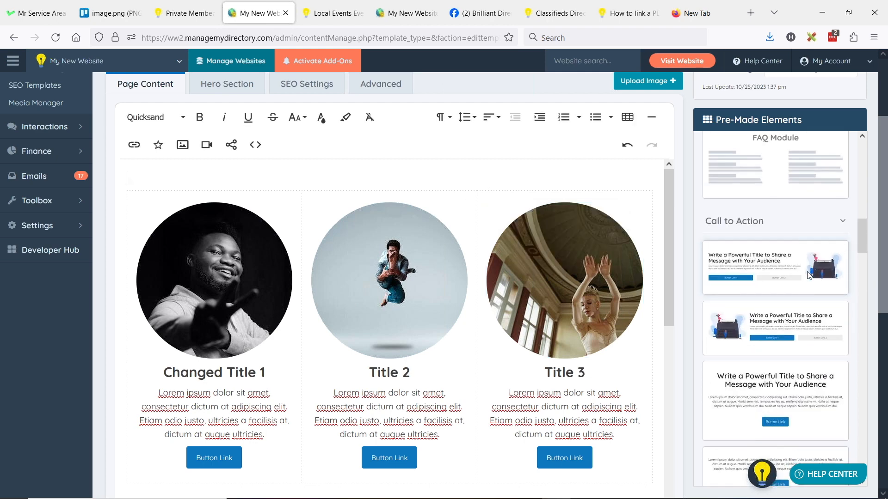
{"action": "scroll", "coordinate": [793, 254], "scroll_direction": "down", "scroll_amount": 5}
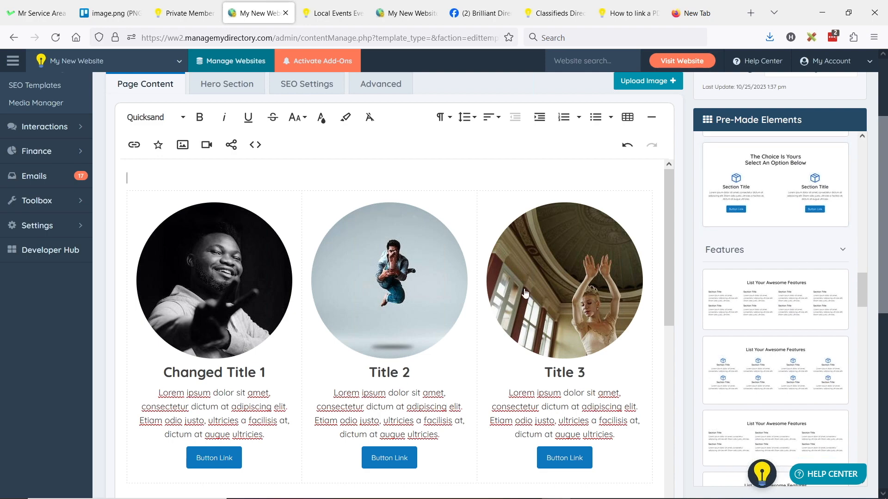
{"action": "scroll", "coordinate": [516, 280], "scroll_direction": "down", "scroll_amount": 2}
{"action": "scroll", "coordinate": [516, 280], "scroll_direction": "down", "scroll_amount": 5}
{"action": "scroll", "coordinate": [798, 239], "scroll_direction": "down", "scroll_amount": 2}
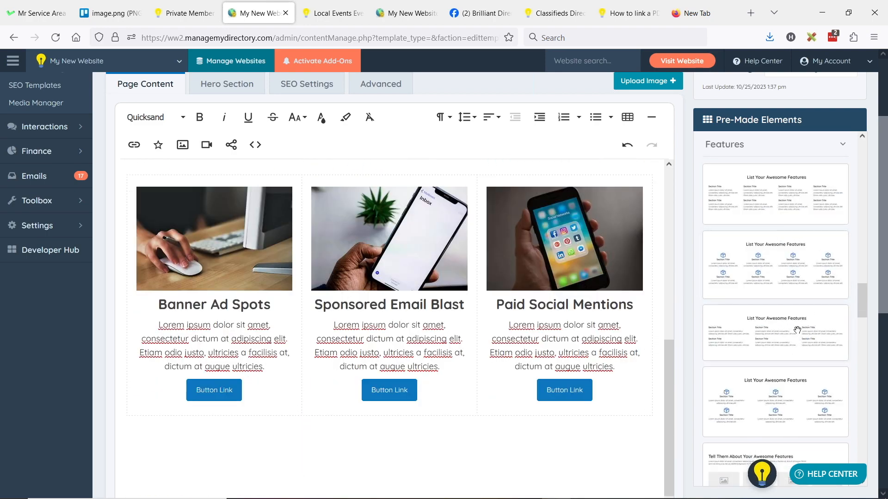
{"action": "left_click_drag", "start_coordinate": [797, 288], "coordinate": [390, 457]}
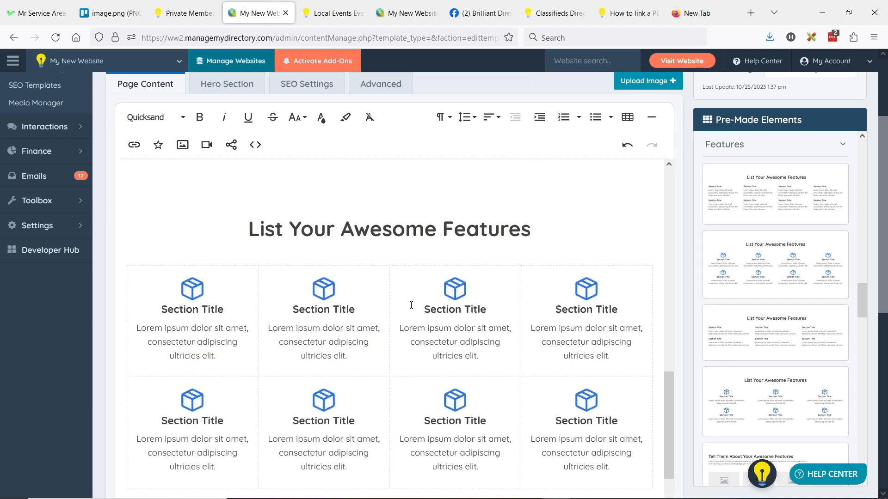
Replace the first feature's cube icon with the green parrot photo from a Pexels search for "animal".
{"action": "left_click", "coordinate": [192, 291]}
{"action": "left_click", "coordinate": [152, 300]}
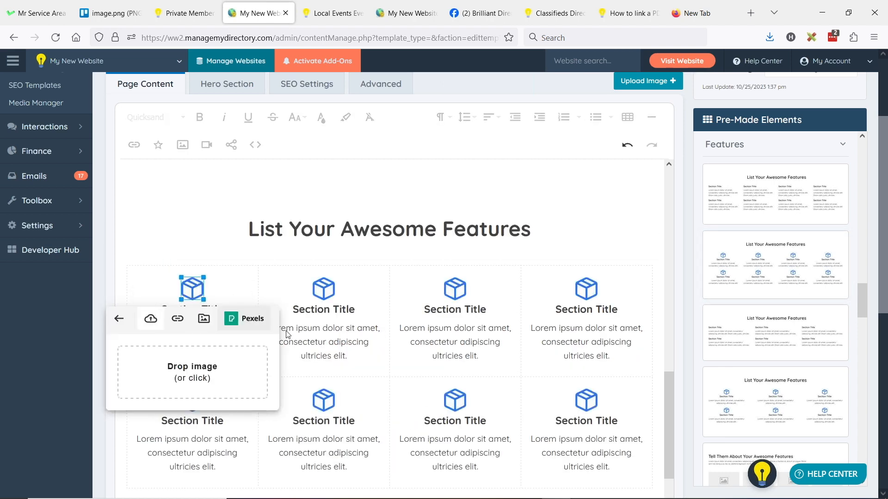
{"action": "left_click", "coordinate": [245, 318]}
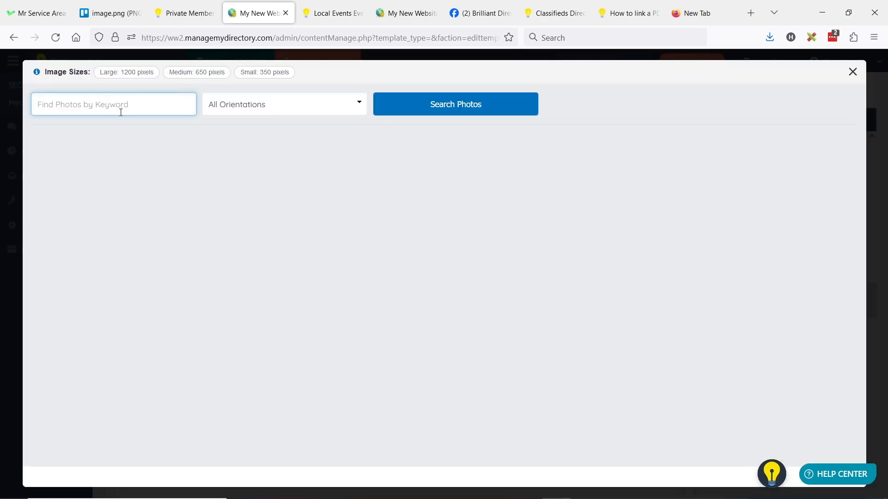
{"action": "type", "text": "animal"}
{"action": "key", "text": "Return"}
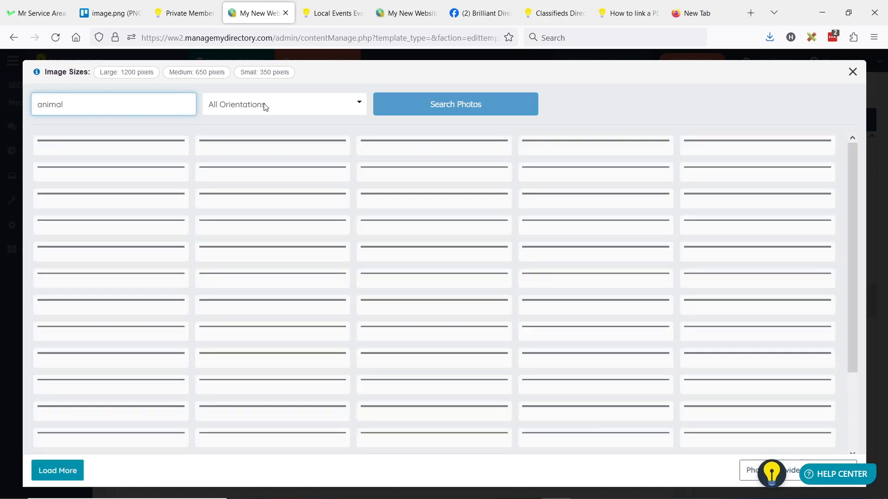
{"action": "left_click", "coordinate": [97, 296]}
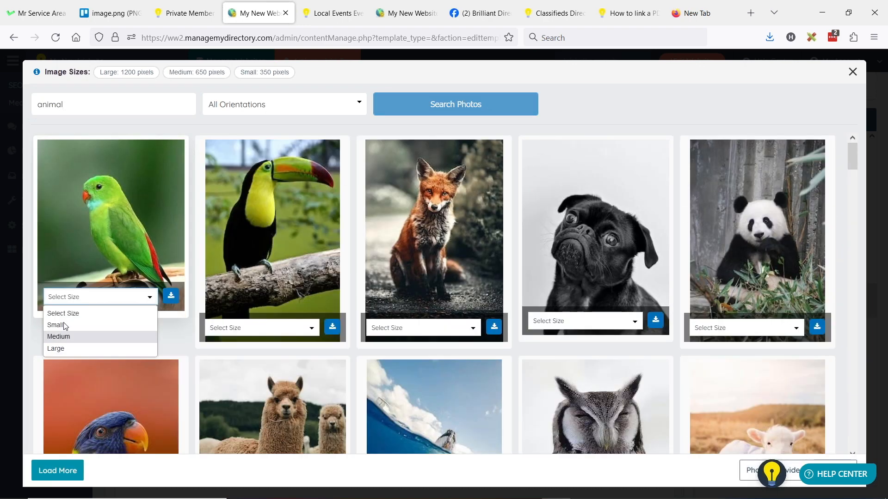
{"action": "left_click", "coordinate": [110, 320]}
{"action": "left_click", "coordinate": [167, 298]}
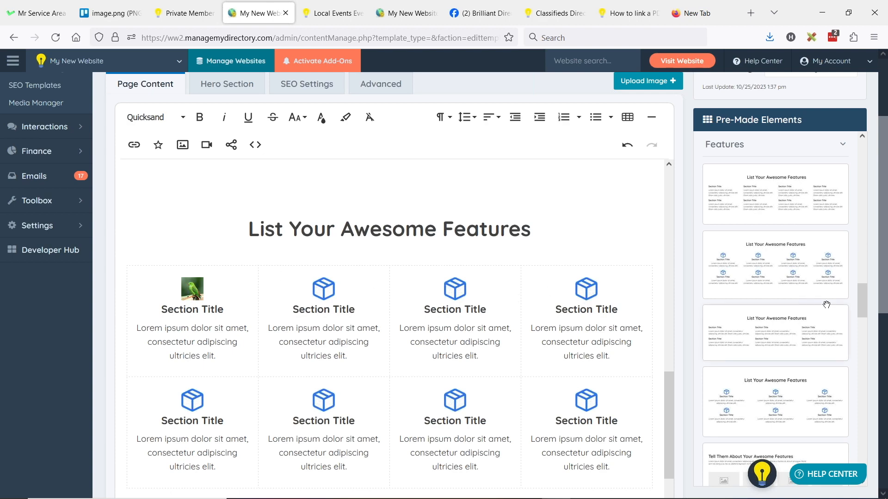
Insert the pre-made six-member "Meet Our Team" block with square portraits above the "List Your Awesome Features" heading.
{"action": "scroll", "coordinate": [826, 305], "scroll_direction": "down", "scroll_amount": 10}
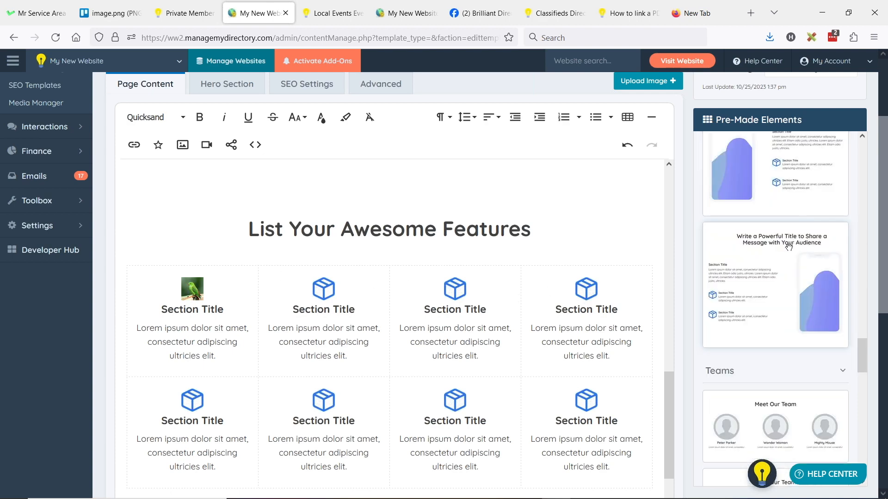
{"action": "scroll", "coordinate": [789, 246], "scroll_direction": "down", "scroll_amount": 10}
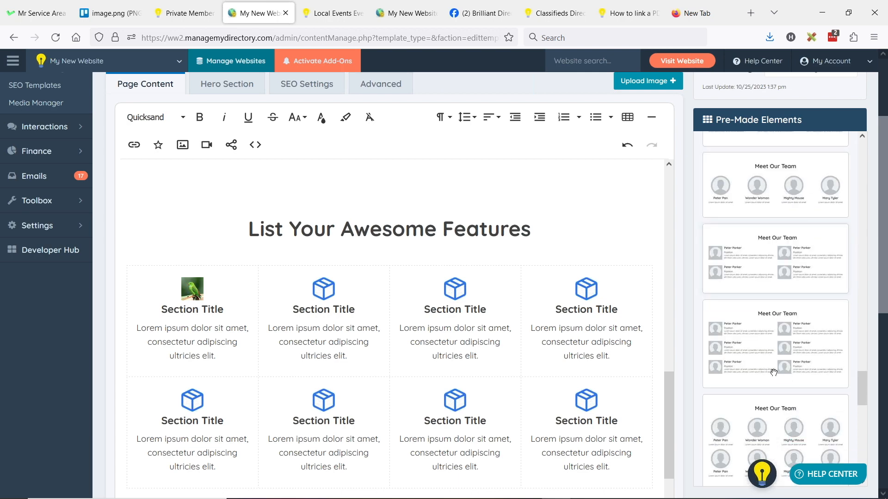
{"action": "scroll", "coordinate": [795, 286], "scroll_direction": "down", "scroll_amount": 2}
{"action": "scroll", "coordinate": [799, 291], "scroll_direction": "up", "scroll_amount": 2}
{"action": "left_click_drag", "start_coordinate": [755, 357], "coordinate": [382, 169]}
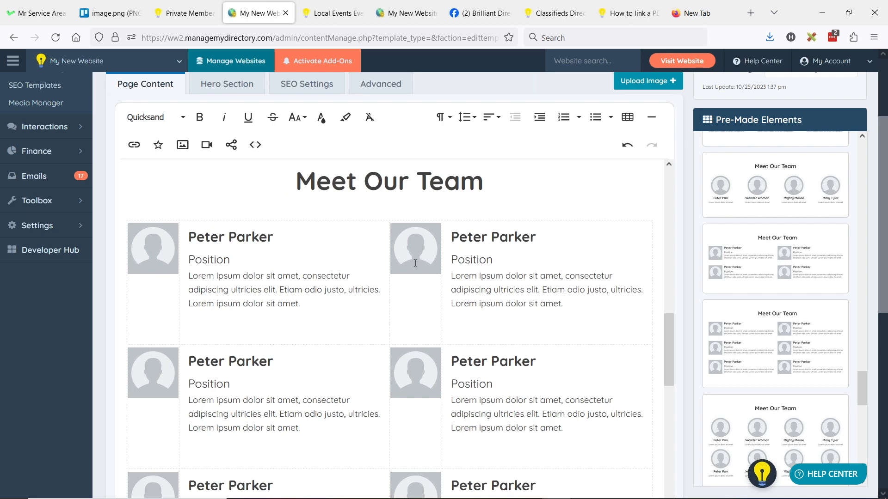
{"action": "left_click", "coordinate": [168, 254]}
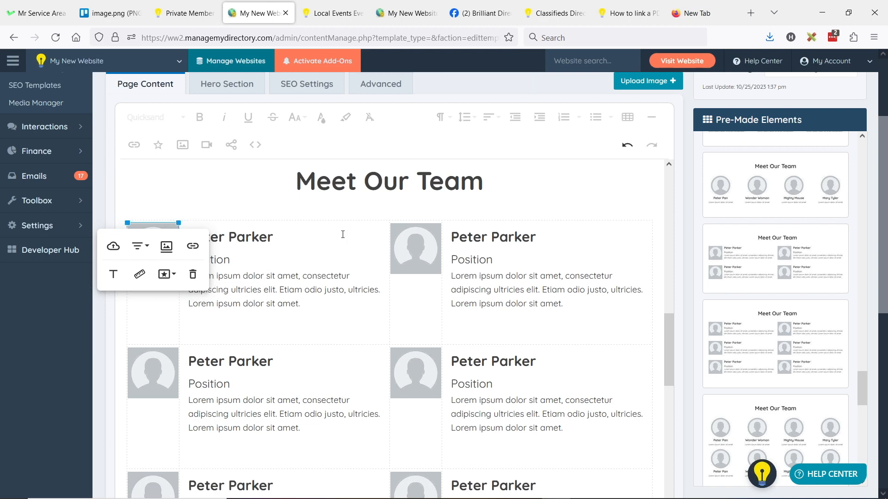
{"action": "left_click", "coordinate": [172, 226]}
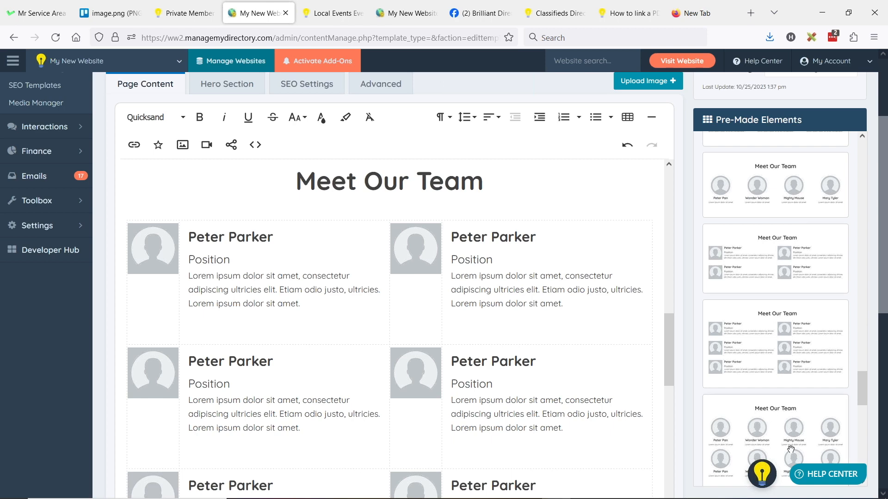
Insert the pre-made eight-member "Meet Our Team" block with round portraits above the six-member team block.
{"action": "left_click_drag", "start_coordinate": [790, 450], "coordinate": [400, 196]}
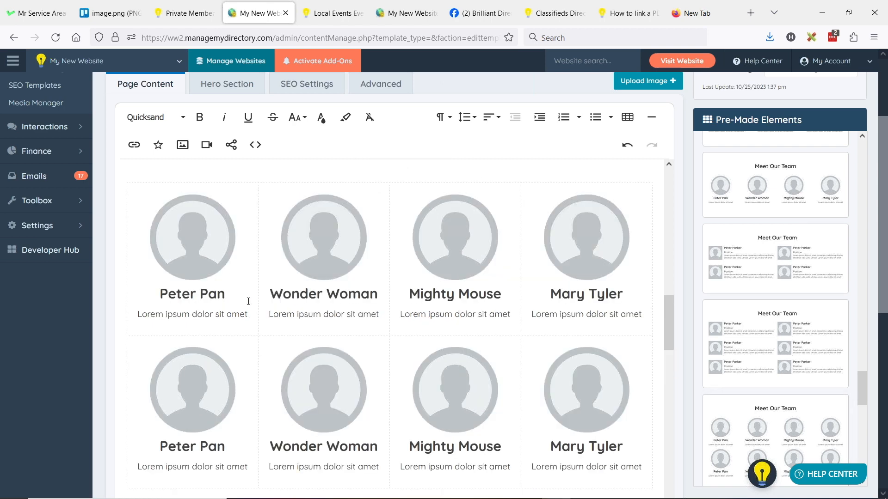
{"action": "left_click", "coordinate": [216, 235]}
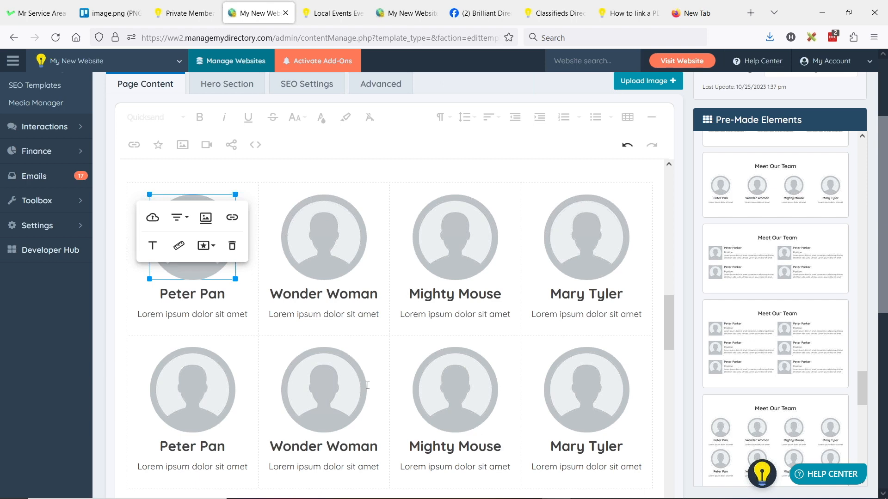
{"action": "left_click", "coordinate": [367, 174]}
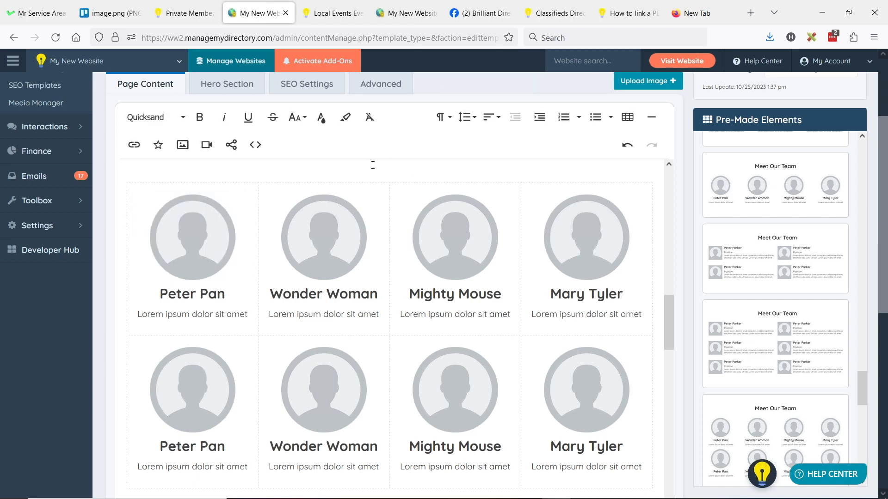
{"action": "scroll", "coordinate": [481, 279], "scroll_direction": "up", "scroll_amount": 10}
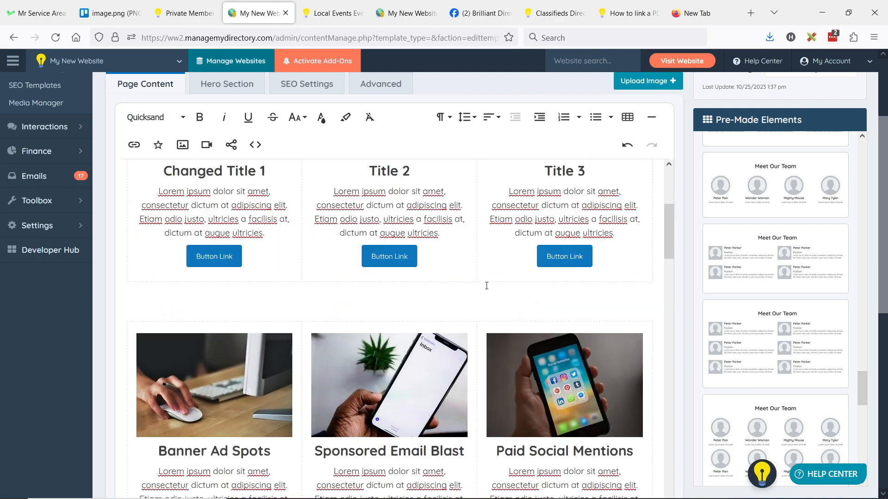
{"action": "scroll", "coordinate": [486, 285], "scroll_direction": "up", "scroll_amount": 4}
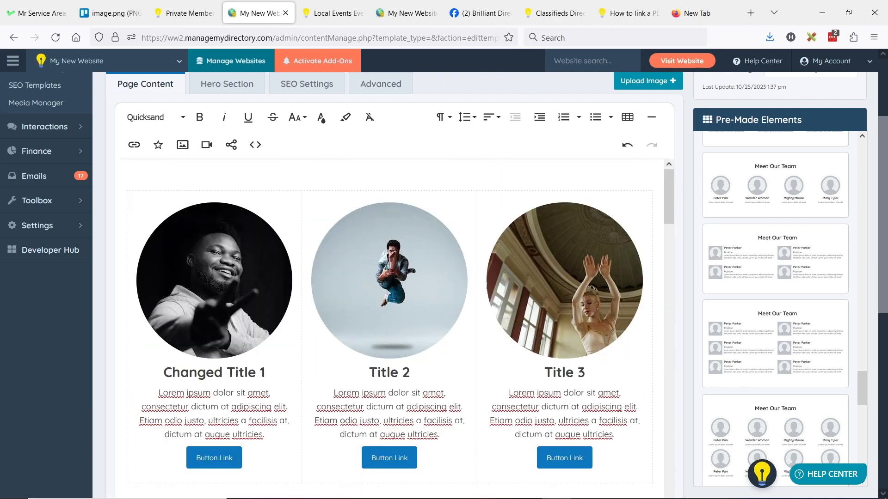
Switch to the webinar presentation, advance to the "Learn More About…" slide and open its linked blog article.
{"action": "key", "text": "alt+Tab"}
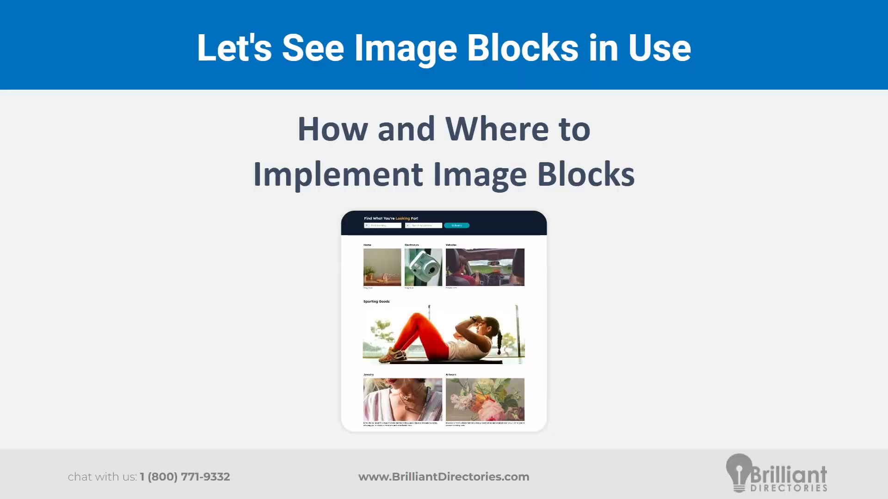
{"action": "key", "text": "Right"}
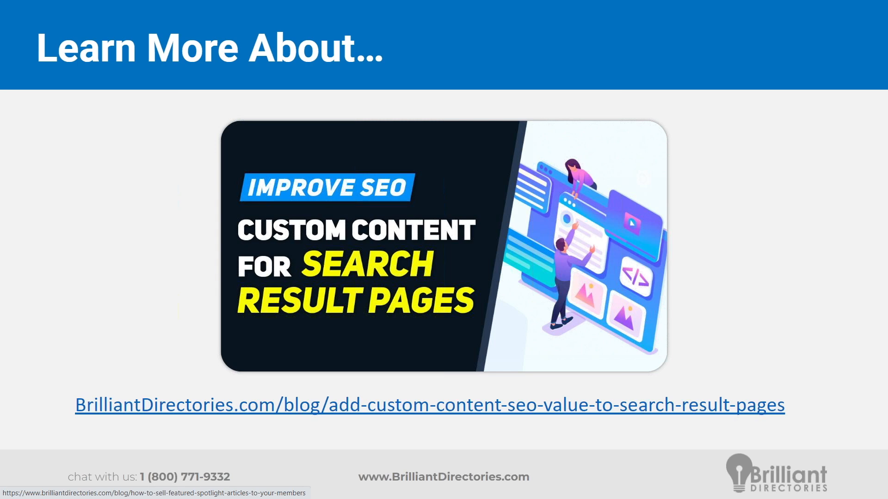
{"action": "left_click", "coordinate": [433, 412]}
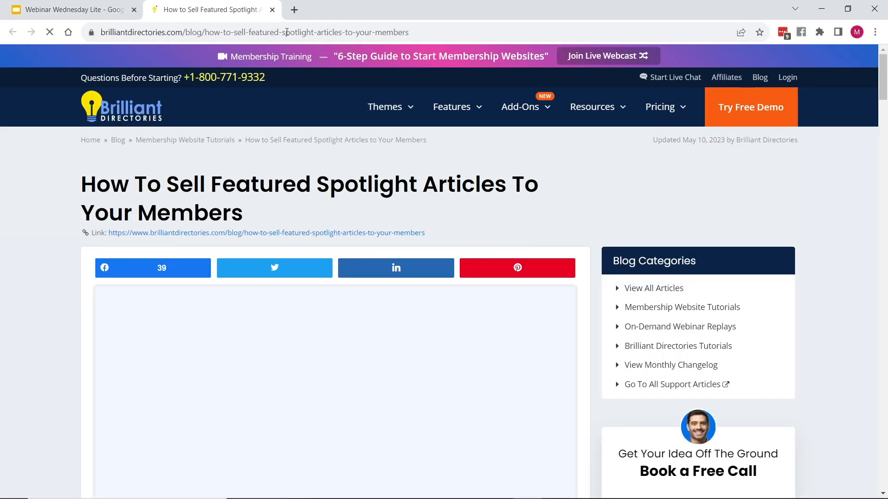
{"action": "left_click", "coordinate": [287, 32]}
View the three circular image tiles on the live directory homepage in Firefox and return to the presentation.
{"action": "key", "text": "alt+Tab"}
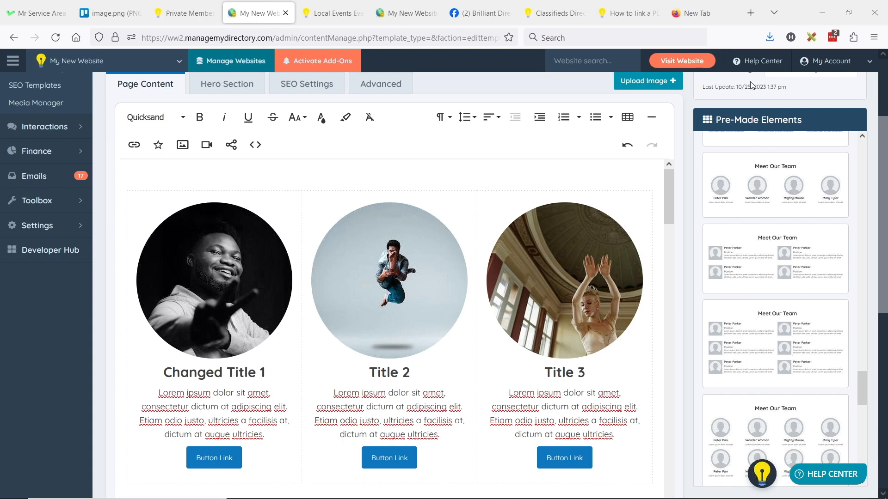
{"action": "key", "text": "ctrl+shift+Tab"}
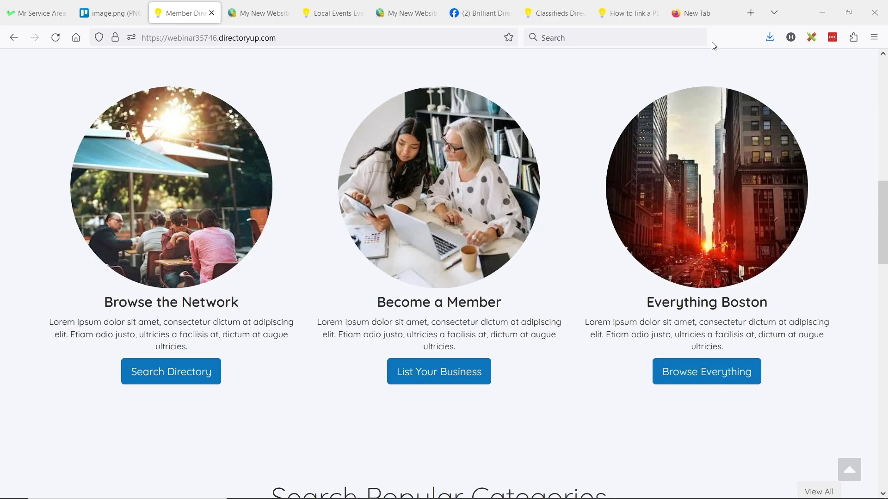
{"action": "key", "text": "alt+Tab"}
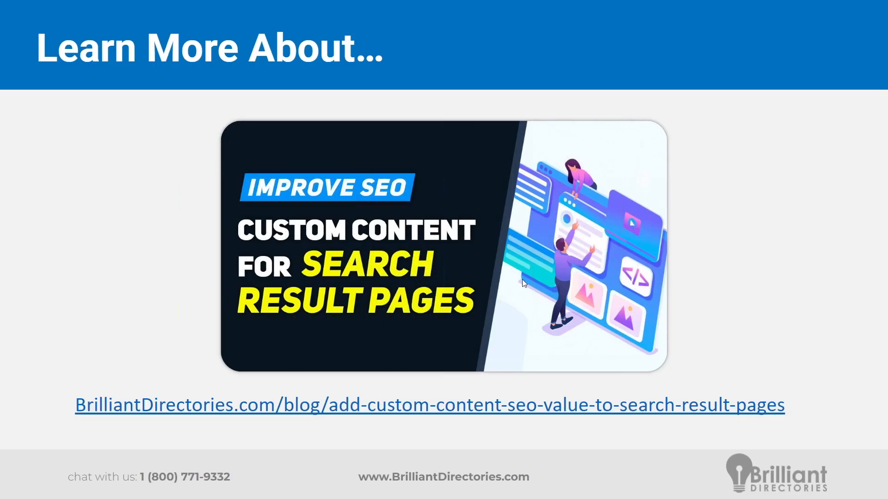